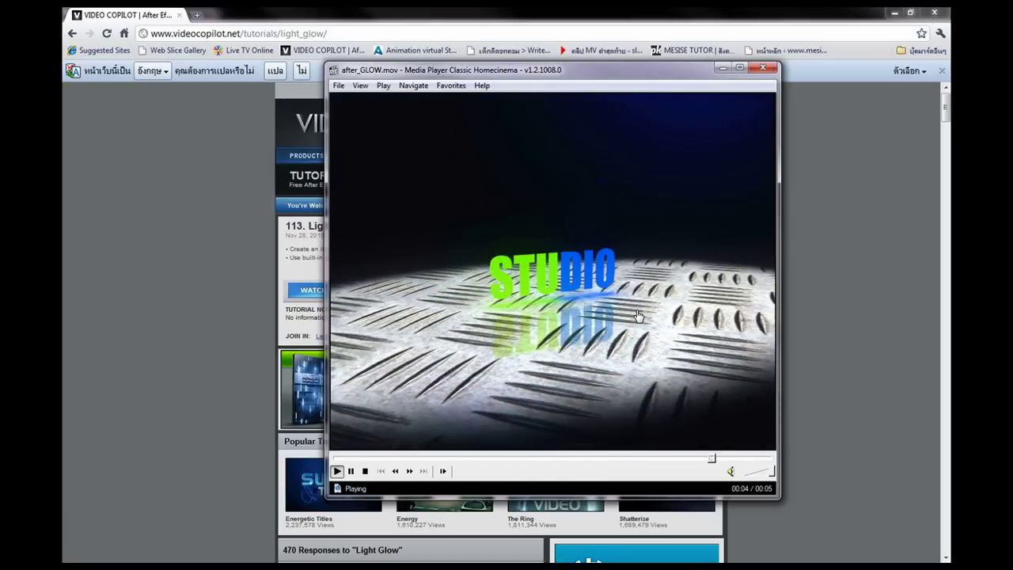
Close the after_GLOW.mov video, minimize the browser showing the Light Glow tutorial, and switch to After Effects
left_click(763, 67)
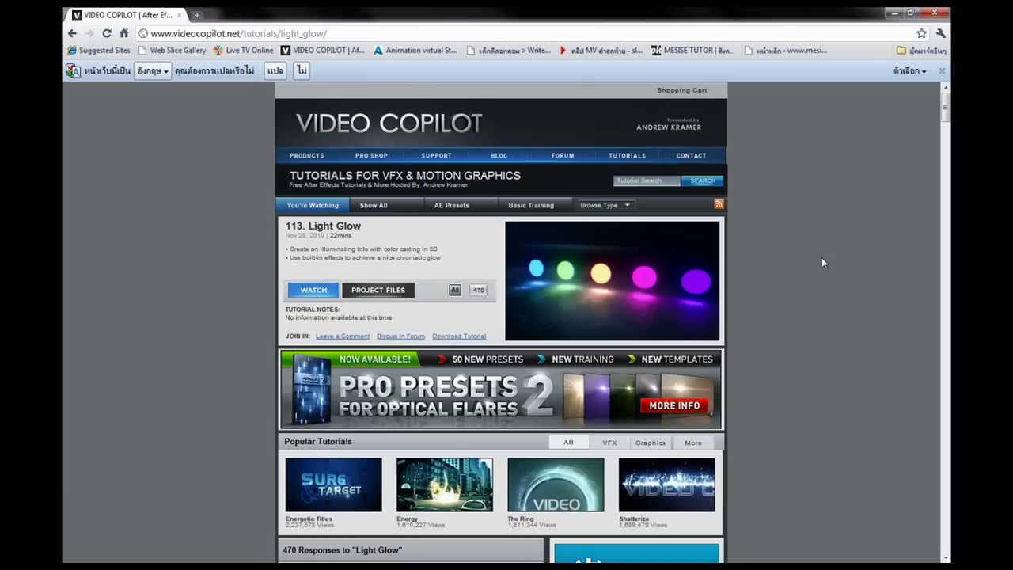
left_click(894, 14)
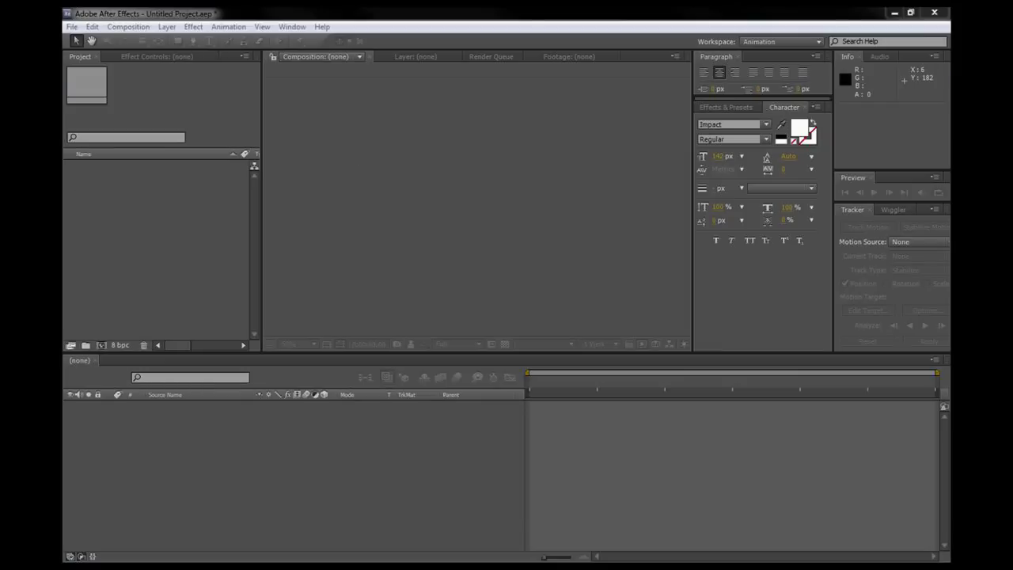
left_click(158, 167)
left_click(73, 30)
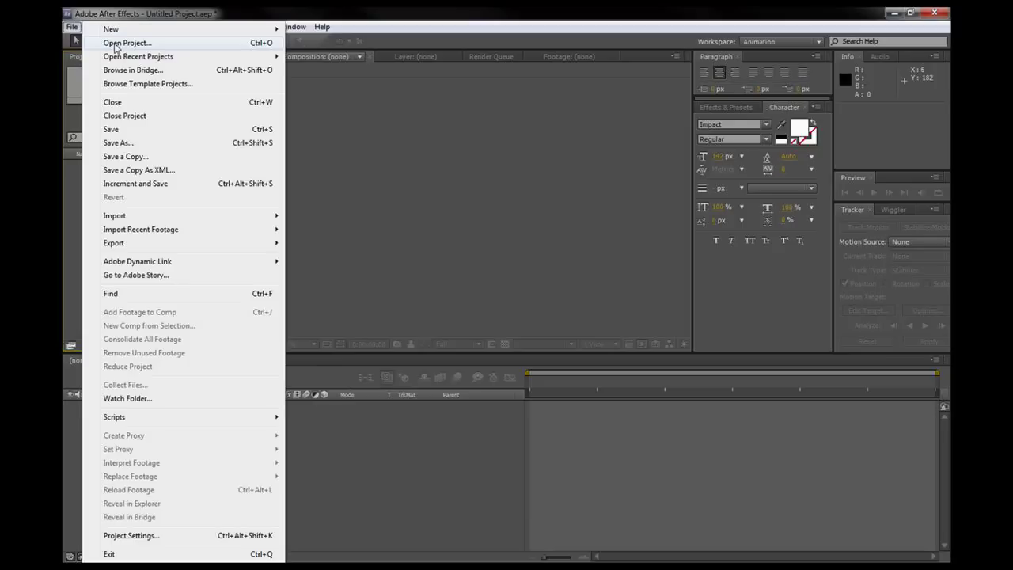
left_click(383, 148)
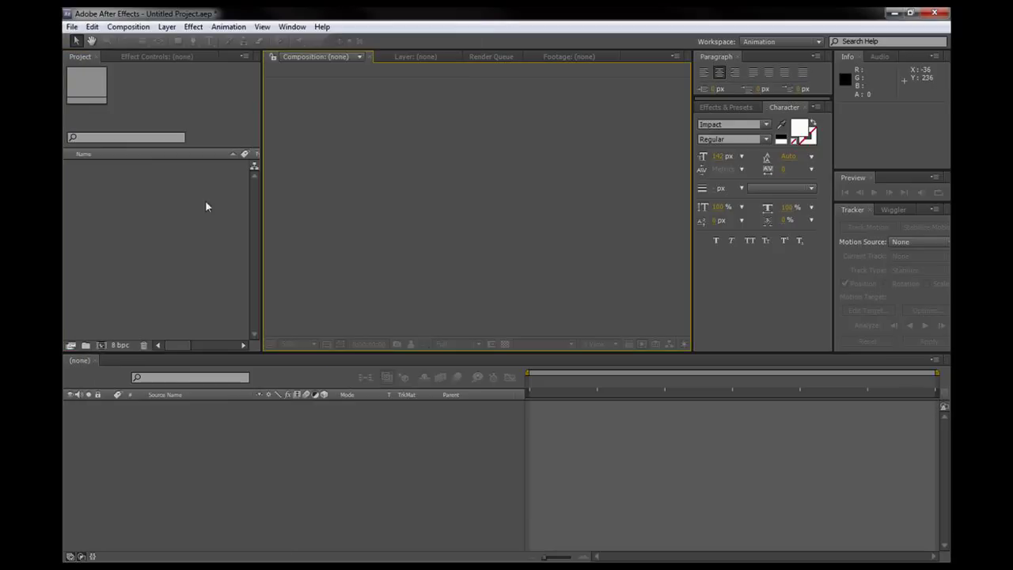
Create a new composition named Comp 1 with the HDV/HDTV 720 25 preset and a duration of 10 seconds
right_click(137, 200)
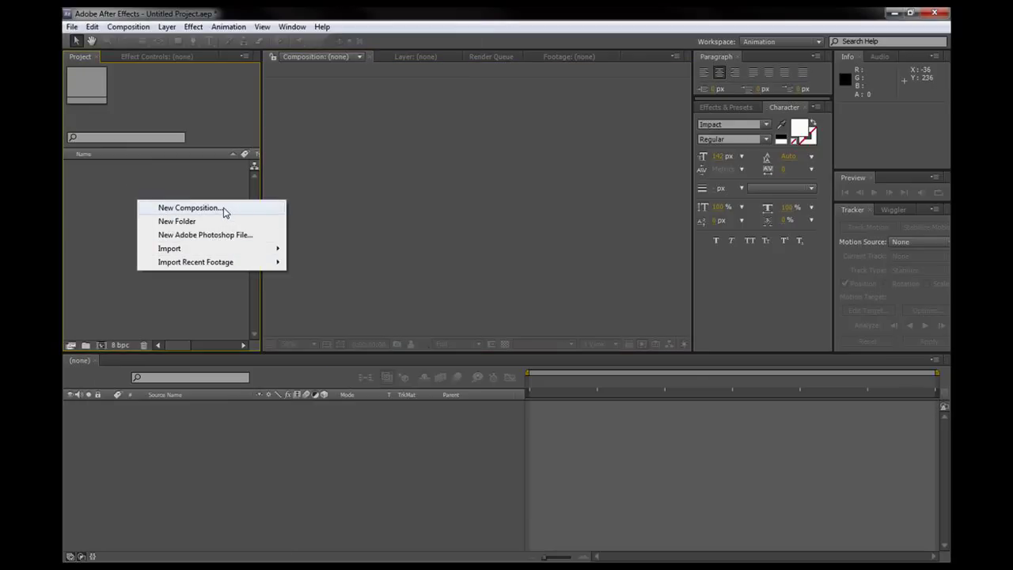
left_click(190, 207)
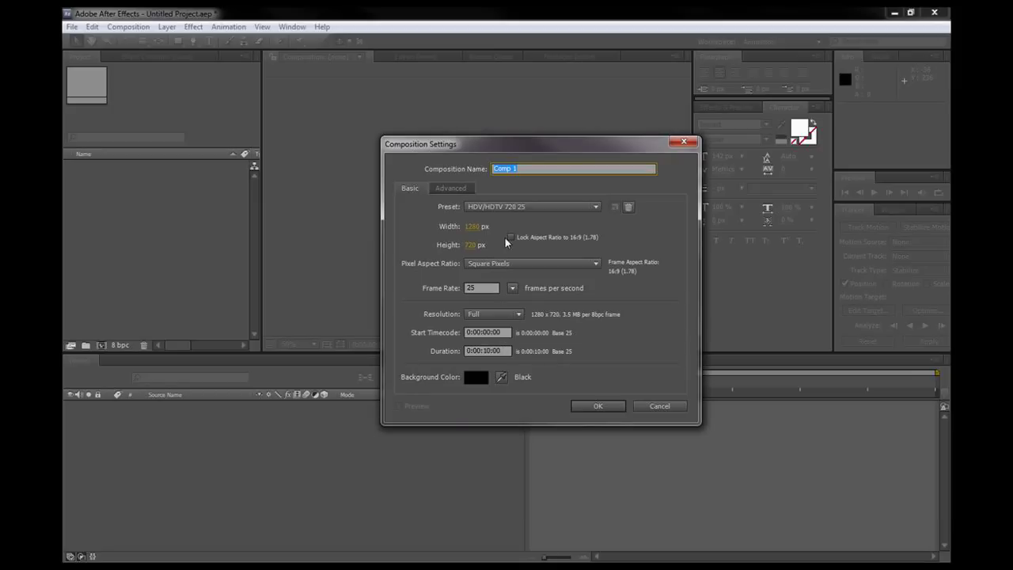
left_click(586, 207)
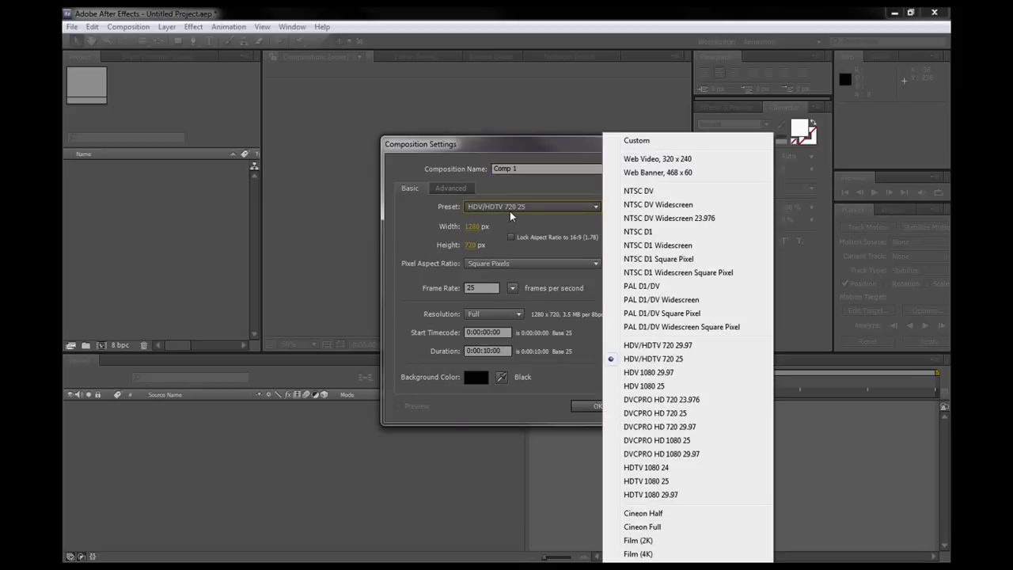
left_click(687, 365)
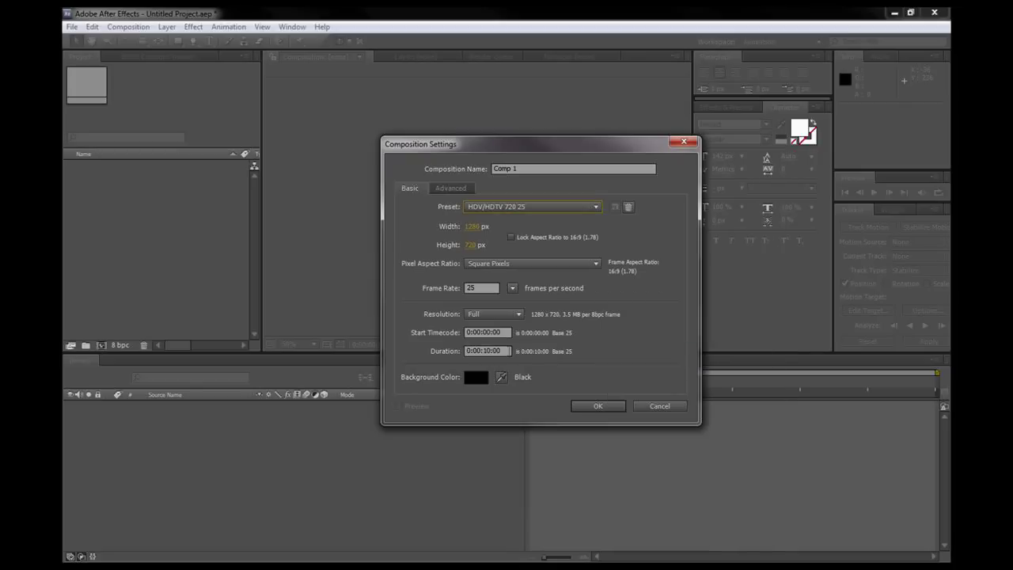
left_click(475, 350)
left_click(497, 333)
left_click(505, 351)
type("10.0")
left_click(598, 406)
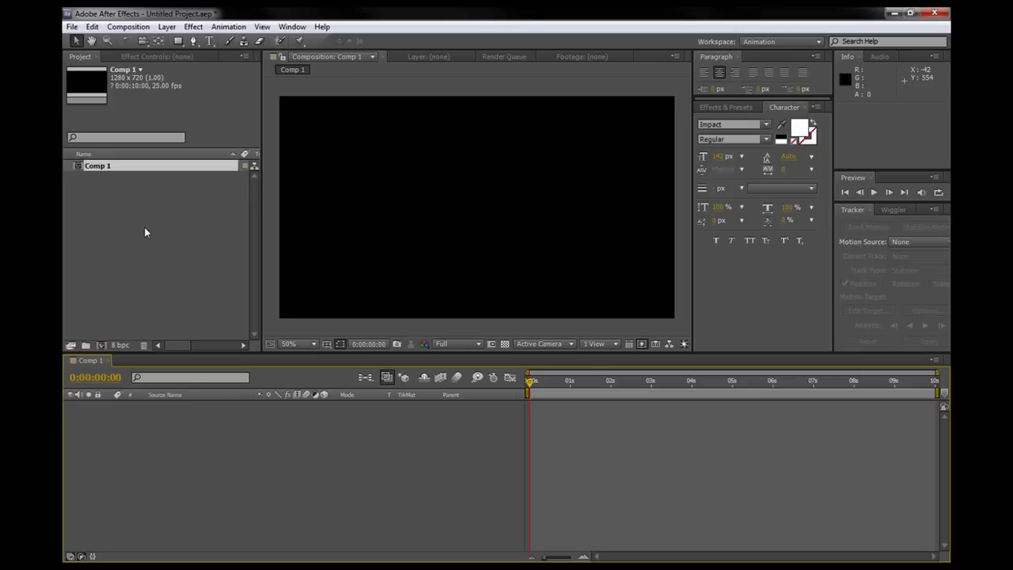
Preview the METAL_RustyOrangePaint_df.tif texture in the image viewer and close the viewer
left_click(143, 228)
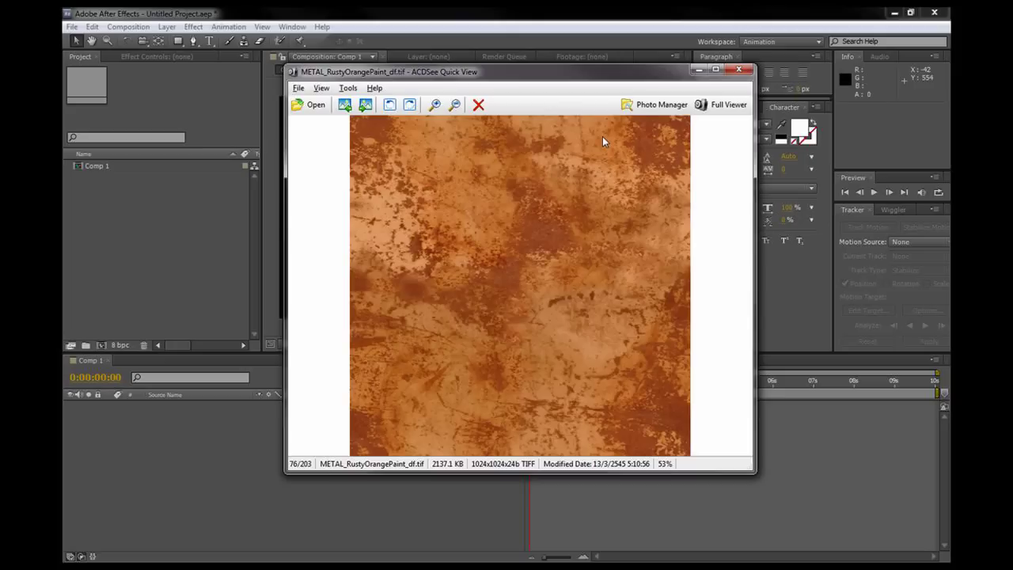
left_click_drag(551, 77, 561, 99)
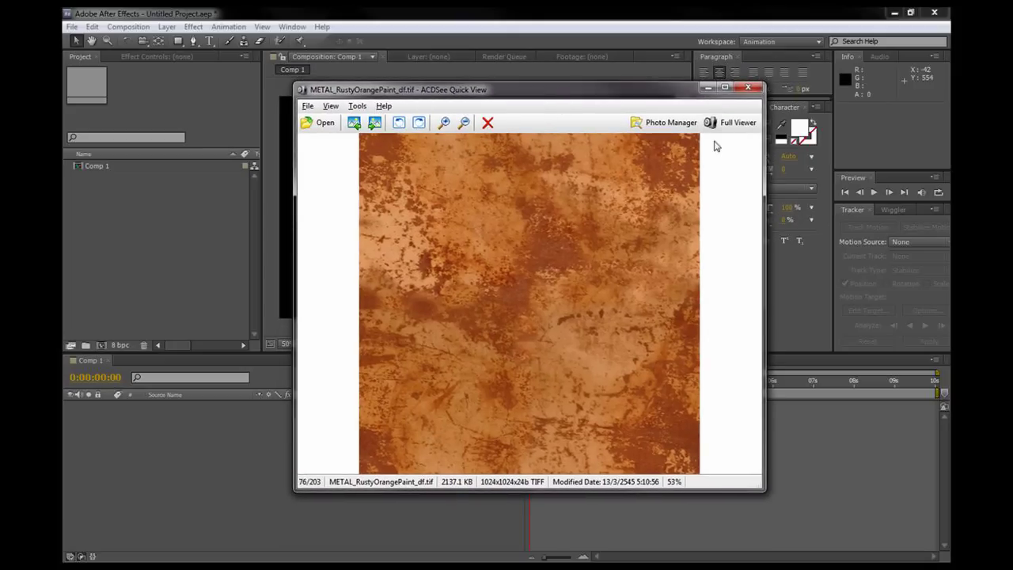
left_click(749, 89)
Import METAL_RustyOrangePaint_df.tif into the project and place it centred in Comp 1
left_click_drag(198, 237, 180, 284)
left_click(174, 261)
left_click(122, 179)
left_click_drag(121, 183, 472, 211)
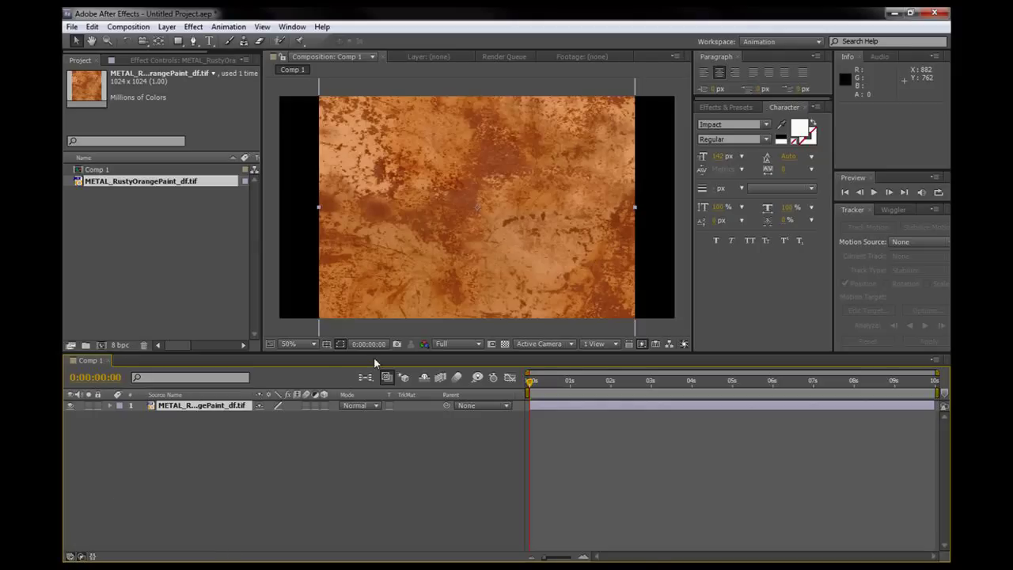
Hide and redisplay the layer switches and transfer controls columns in the timeline
left_click(81, 557)
left_click(70, 557)
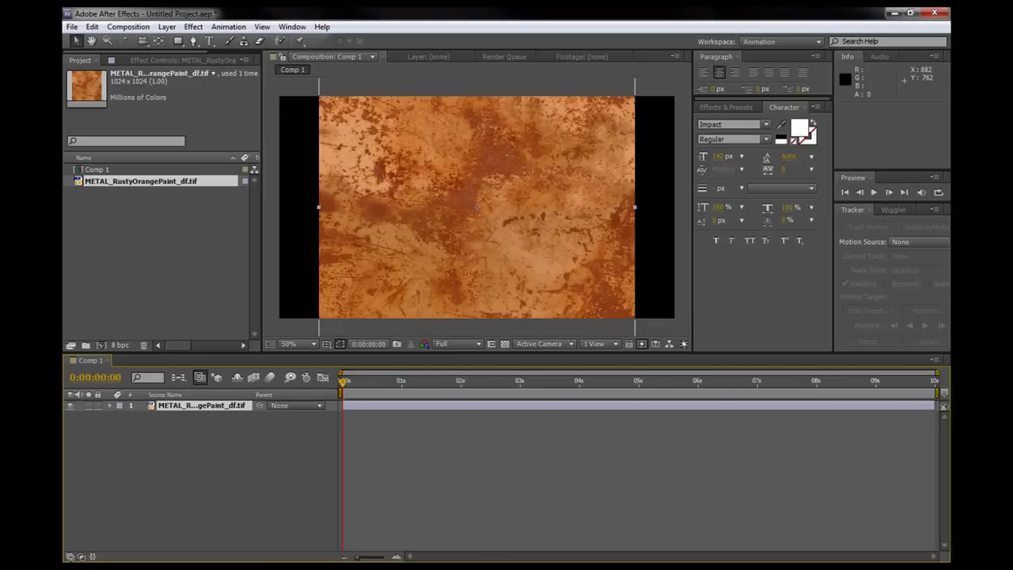
left_click(69, 557)
left_click(81, 557)
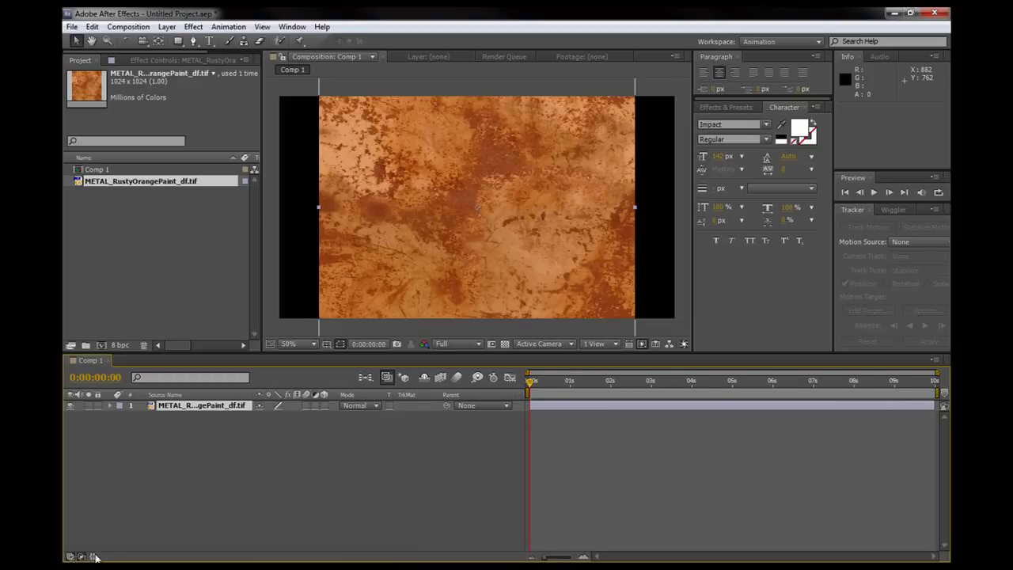
Make the rusty metal layer 3D and tilt it back around its X axis to an orientation of about 286°
left_click(587, 163)
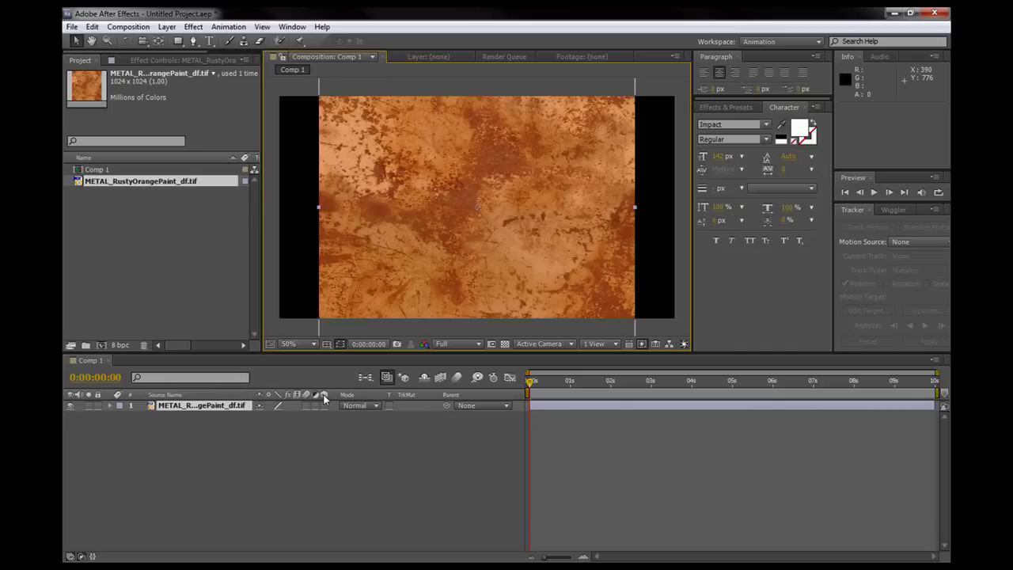
left_click(325, 407)
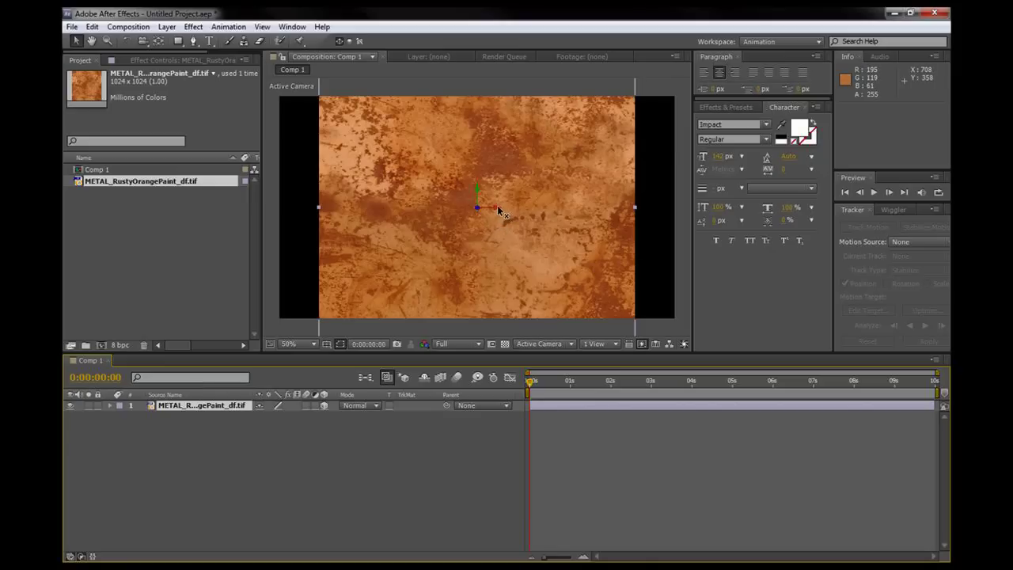
key("w")
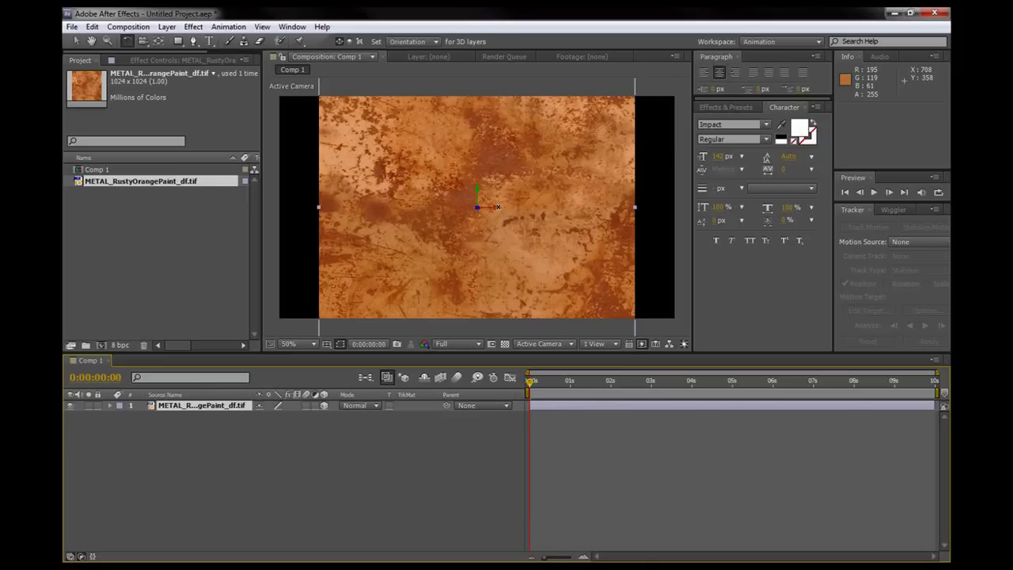
left_click_drag(496, 207, 496, 187)
Set the rusty metal layer's X orientation to 270° so that it lies flat as a floor
left_click(112, 406)
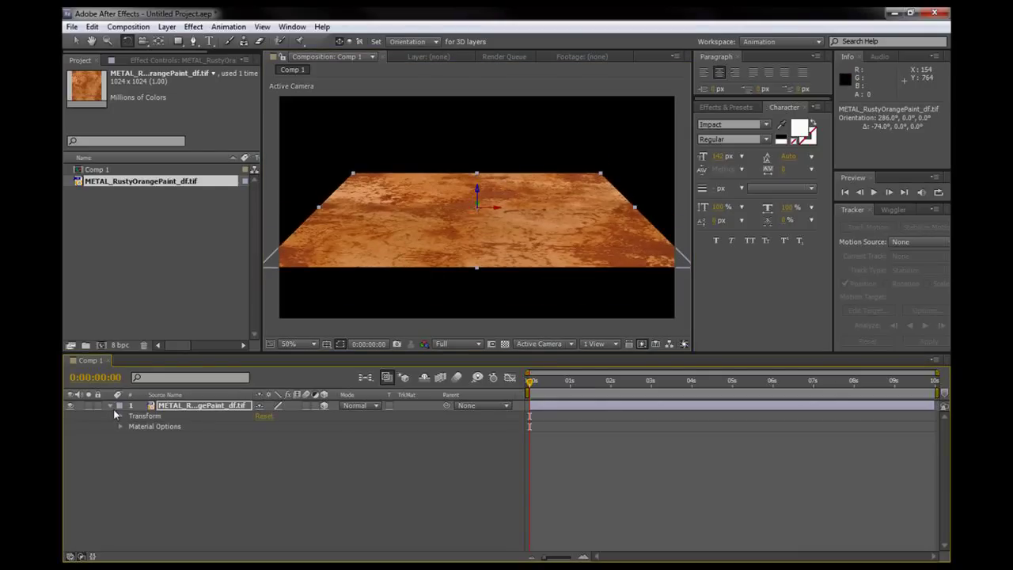
left_click(121, 415)
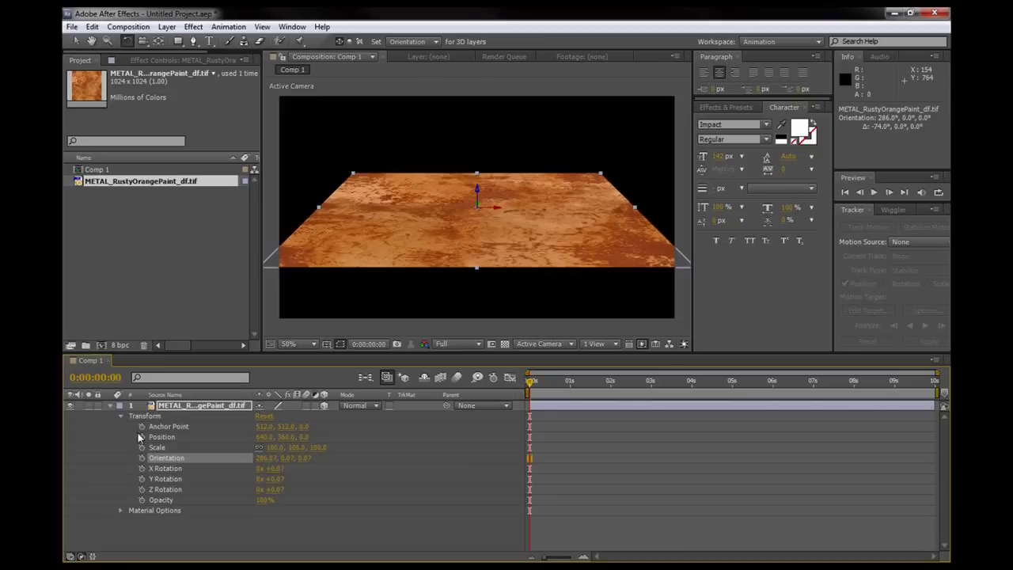
left_click(262, 459)
key("Return")
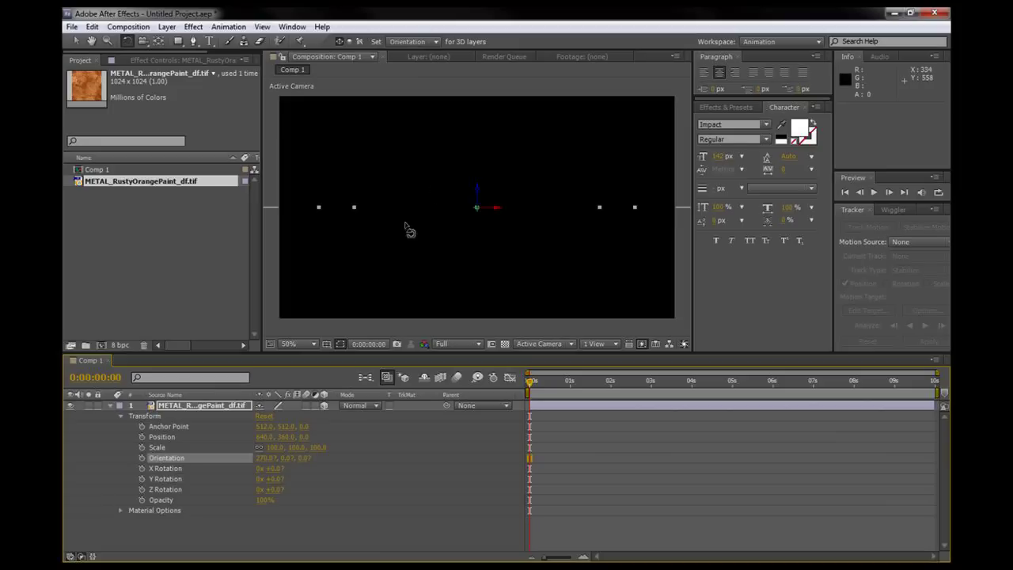
Lower the rusty metal floor along the vertical axis to a Y position of about 558
key("v")
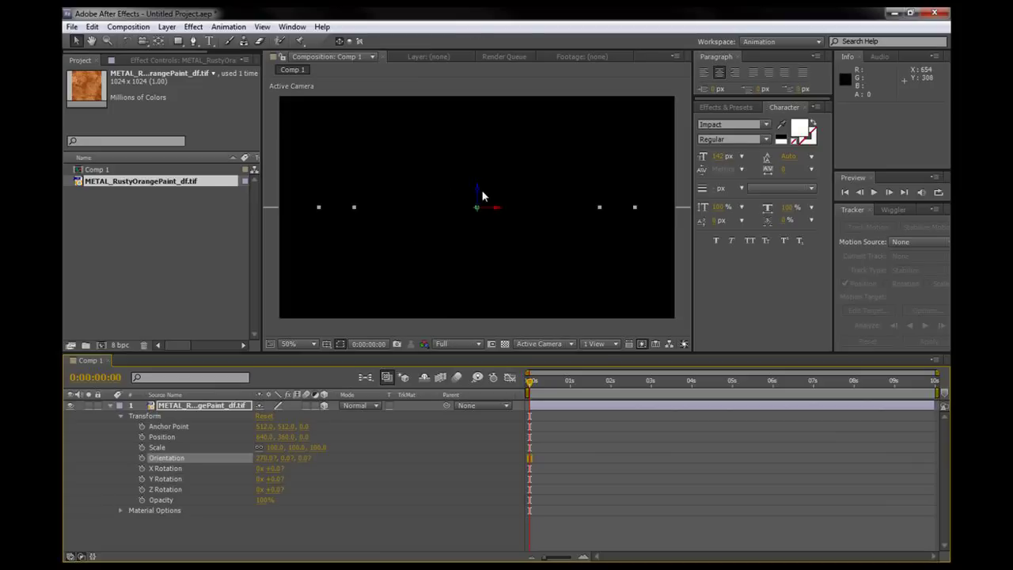
left_click_drag(478, 192, 482, 222)
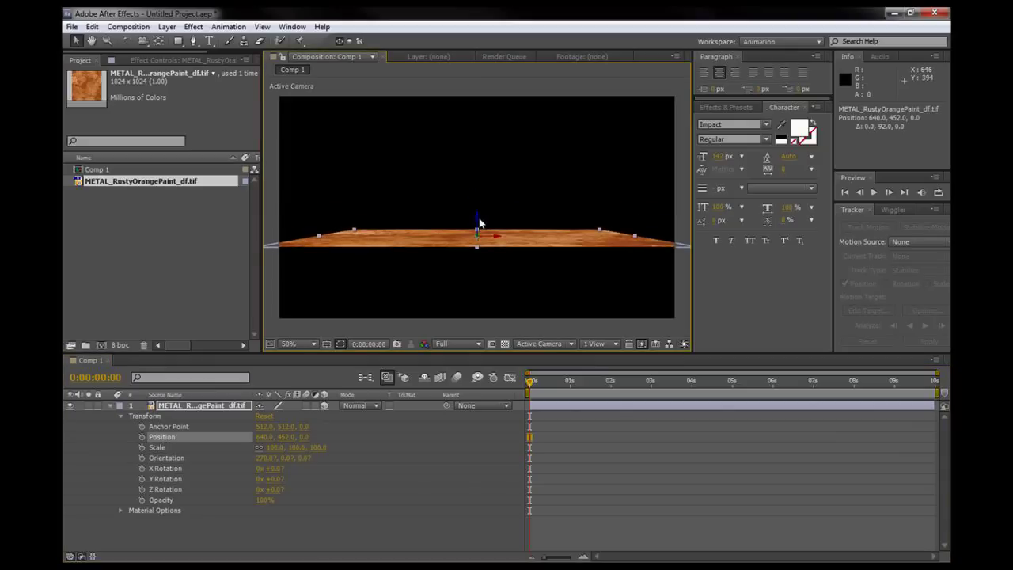
left_click_drag(475, 221, 487, 263)
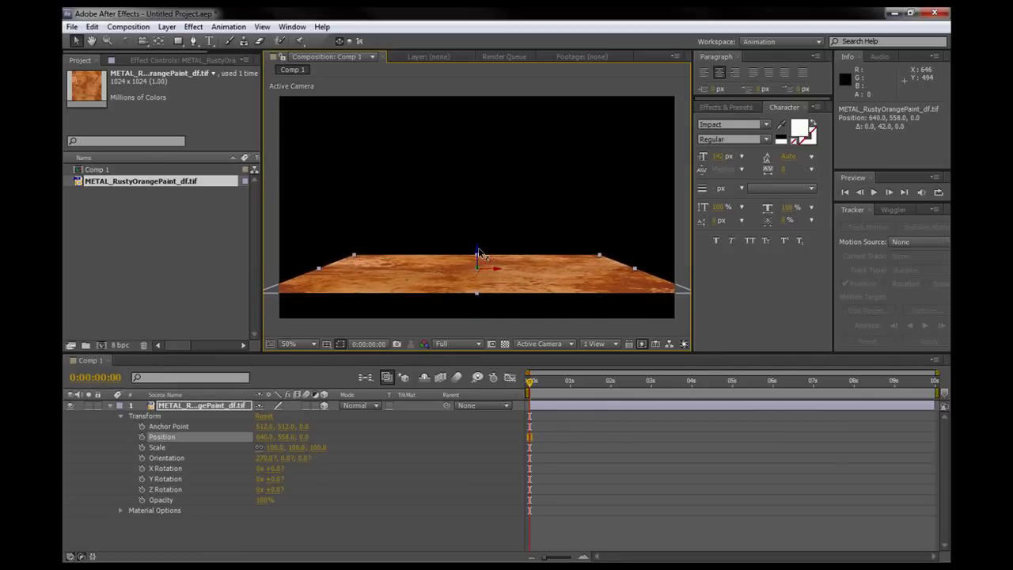
Add a two-node camera named Camera 1 with the 24mm preset to the composition
right_click(571, 544)
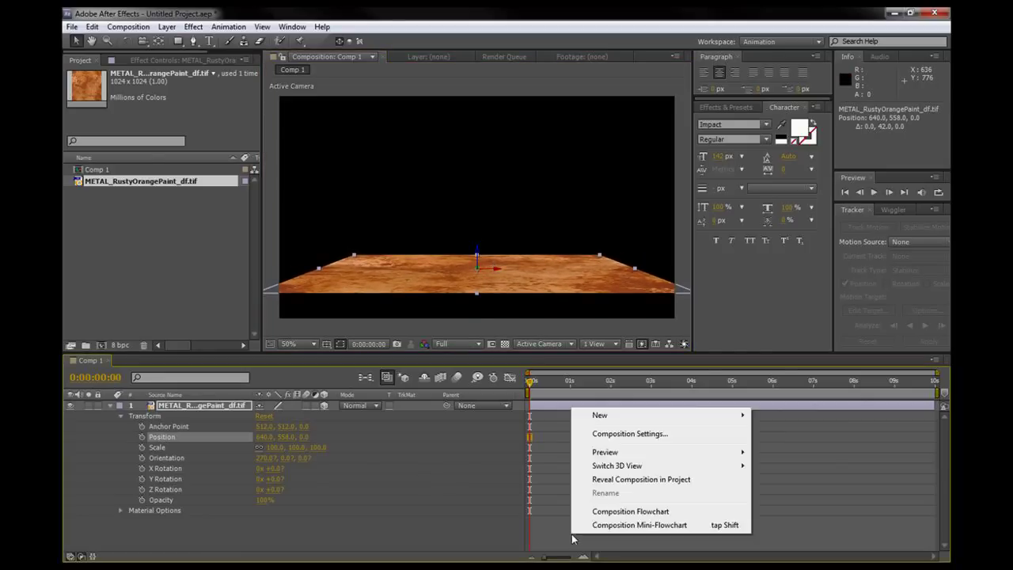
mouse_move(634, 417)
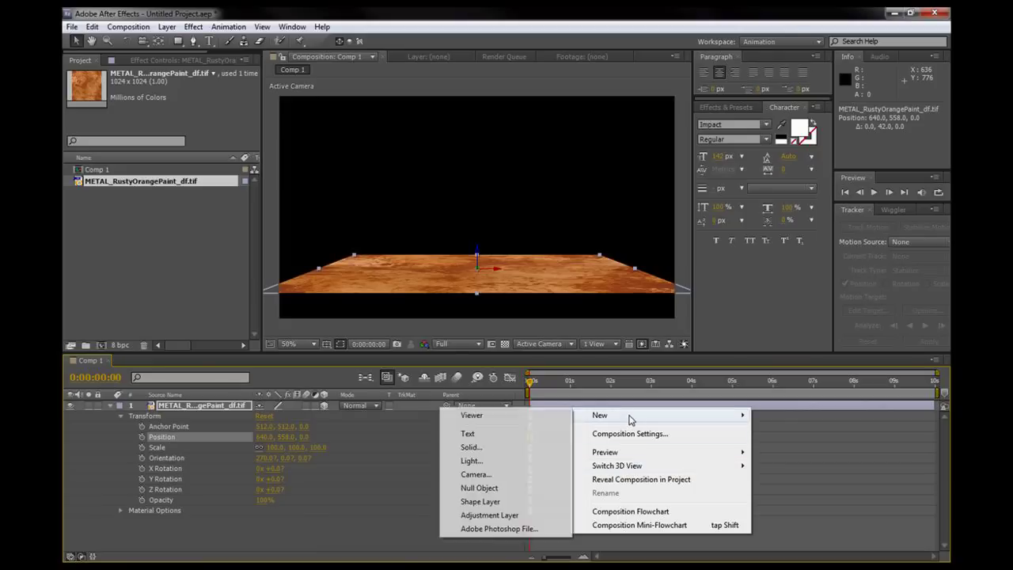
left_click(502, 475)
left_click(467, 199)
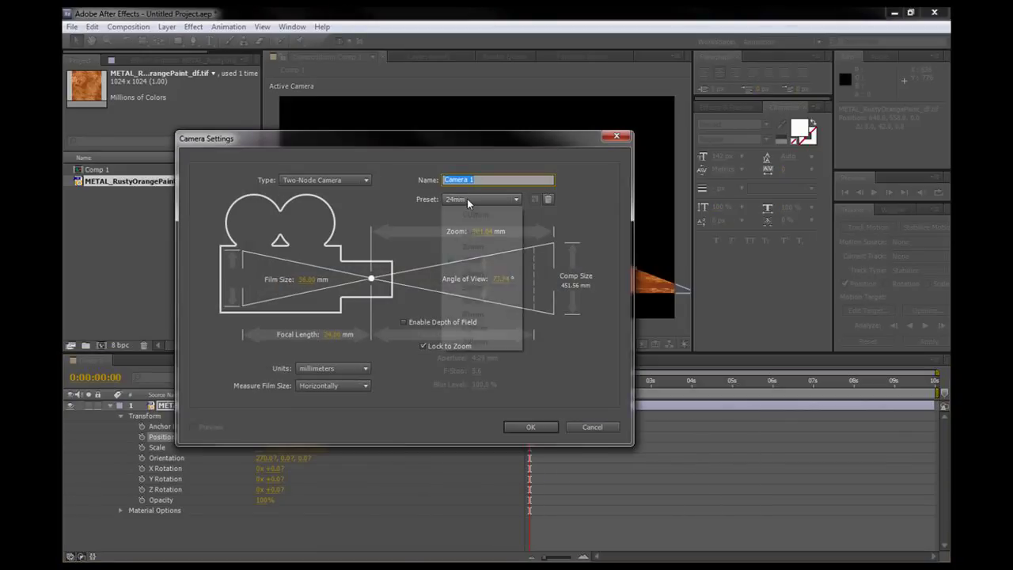
left_click(486, 262)
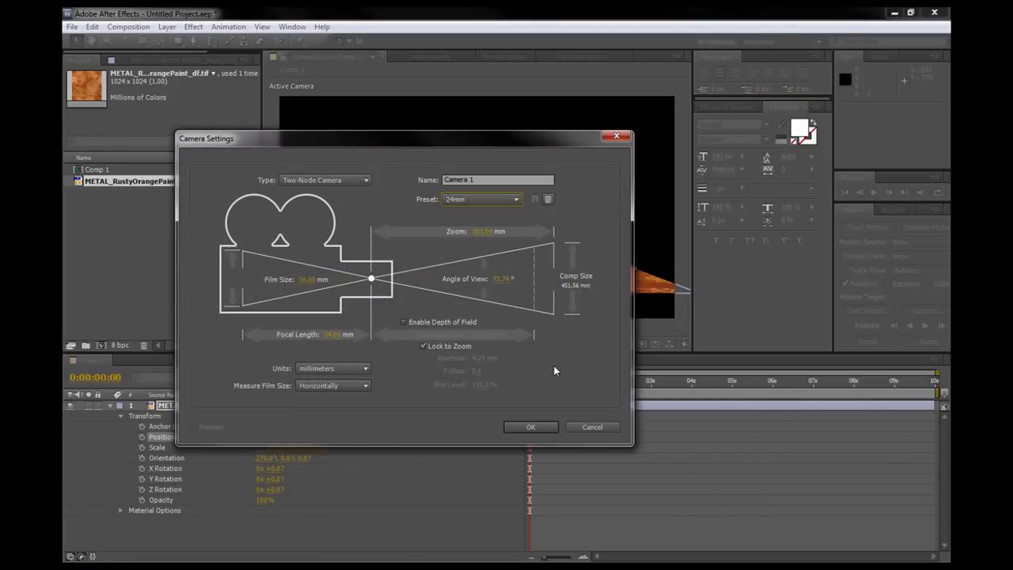
left_click(530, 428)
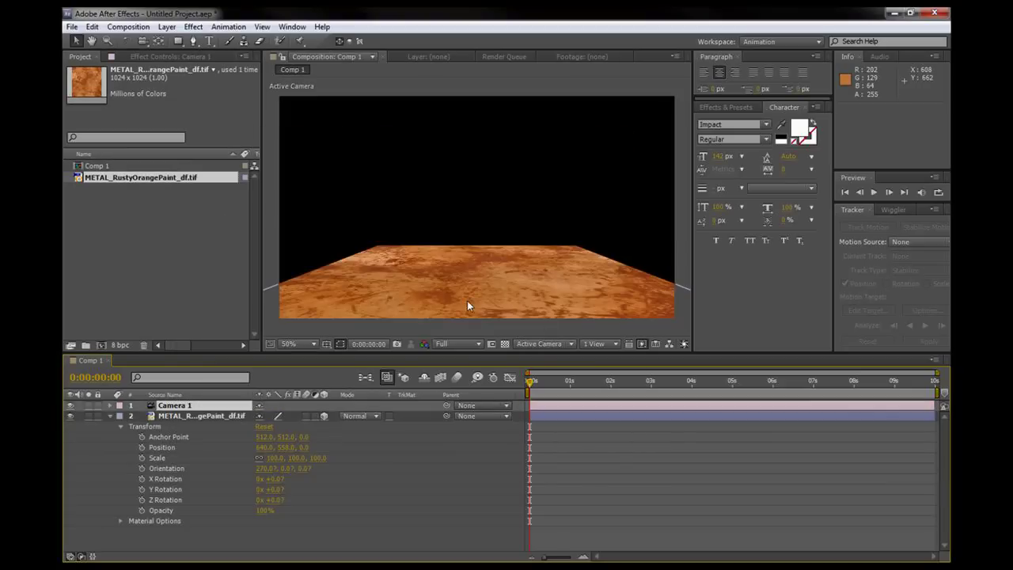
Orbit and reposition Camera 1 to look down on the floor at an angle, at about 736, -48, -906
key("c")
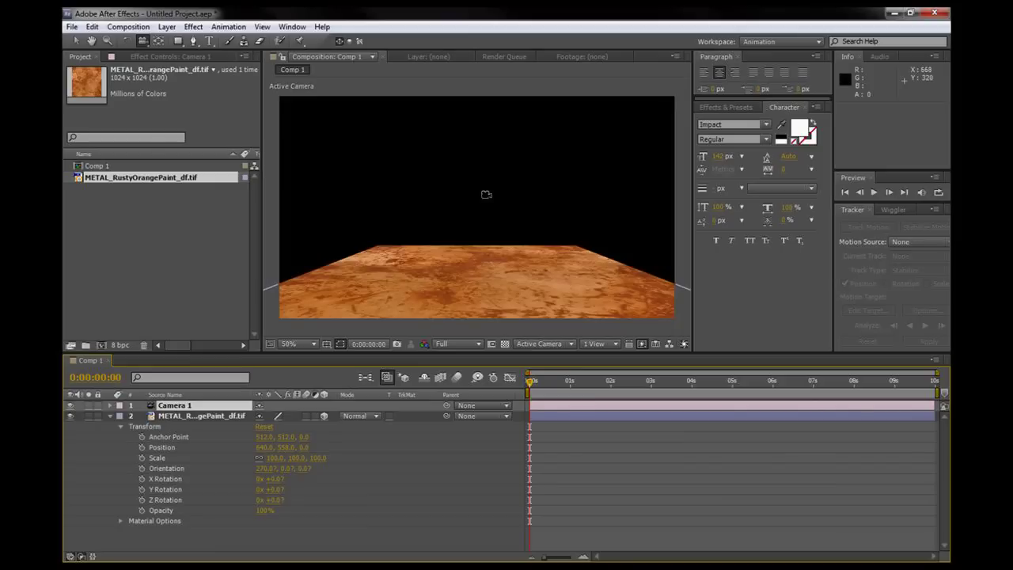
key("c")
left_click_drag(475, 198, 473, 224)
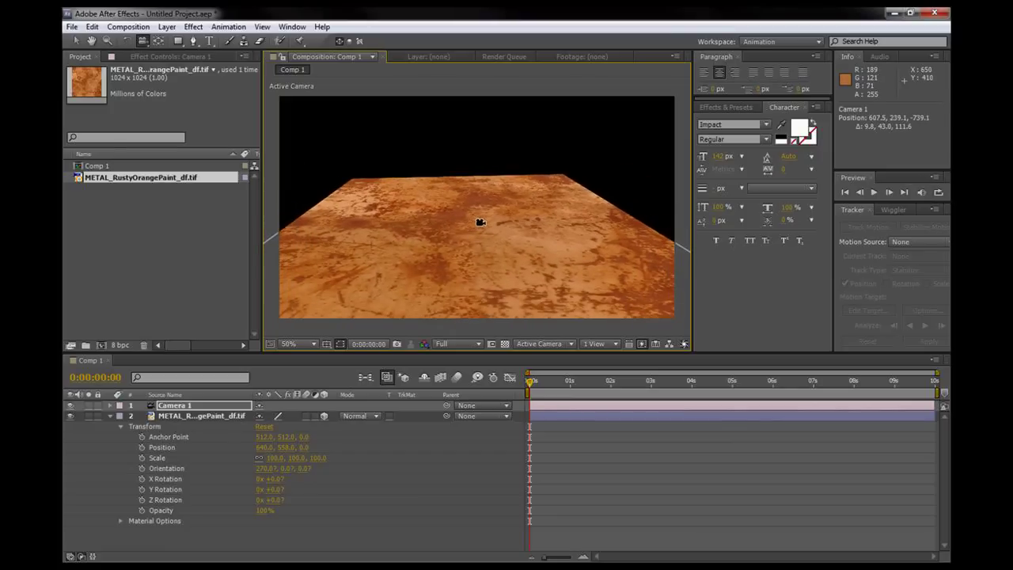
left_click_drag(476, 235, 460, 201)
left_click_drag(459, 205, 460, 208)
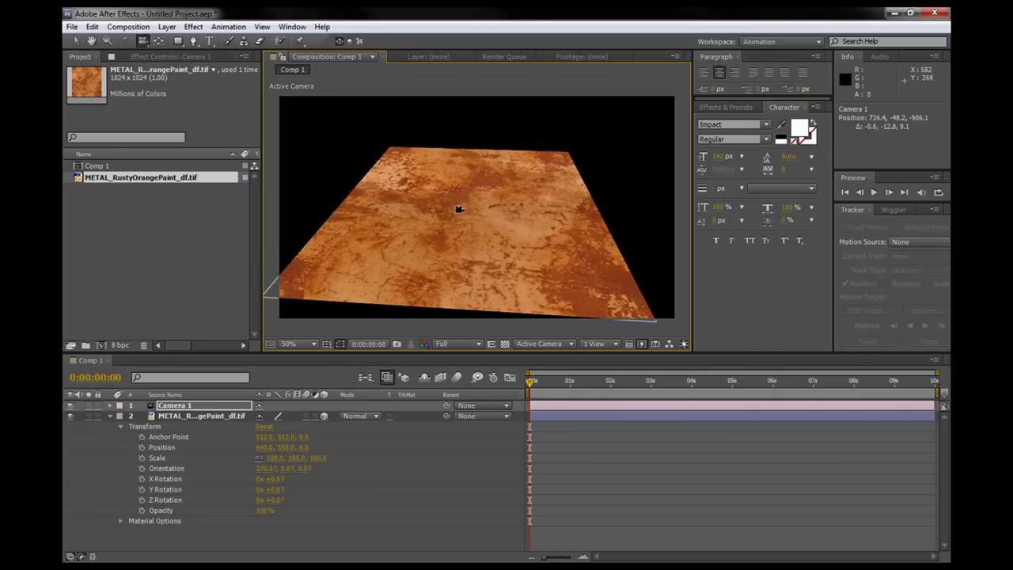
Add an elliptical mask filling the rusty metal floor layer and expand the mask's properties
left_click(581, 416)
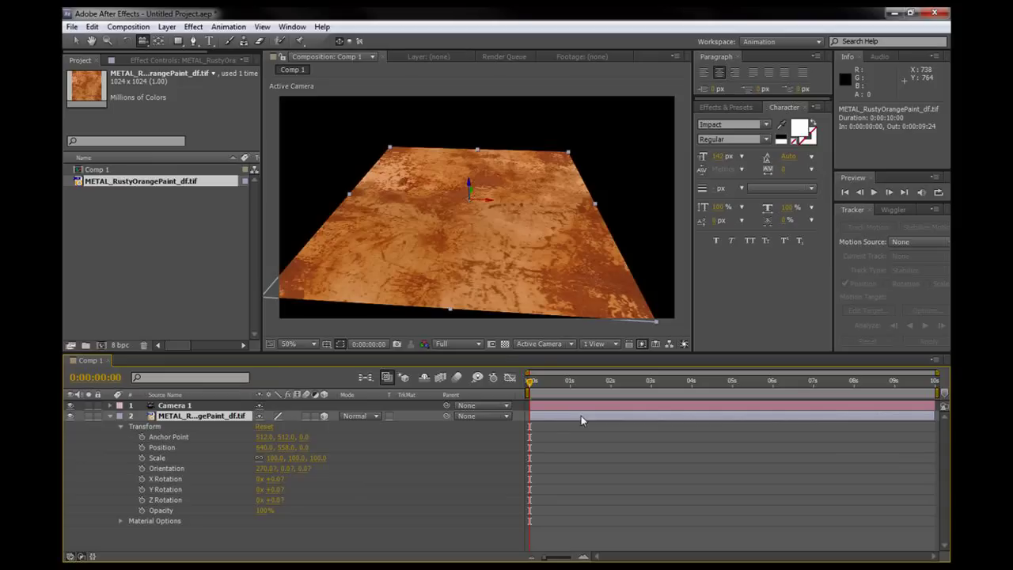
left_click_drag(186, 41, 245, 74)
left_click(166, 419)
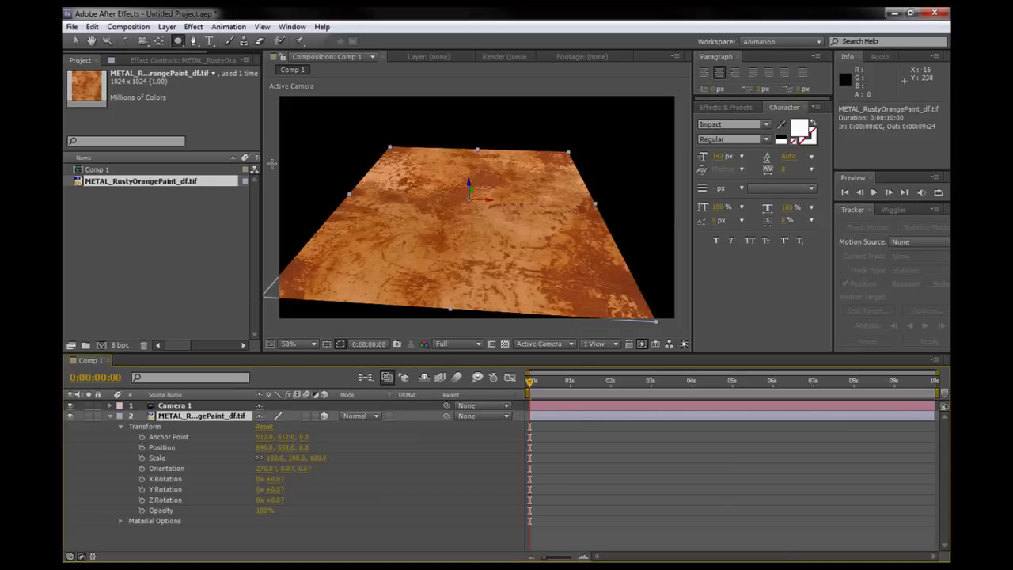
double_click(180, 42)
key("v")
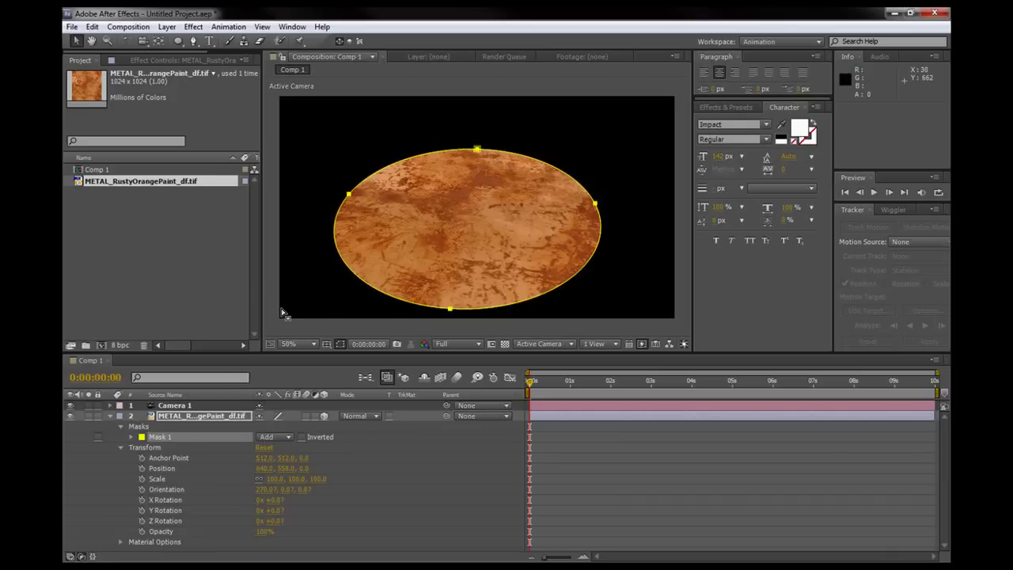
left_click(132, 437)
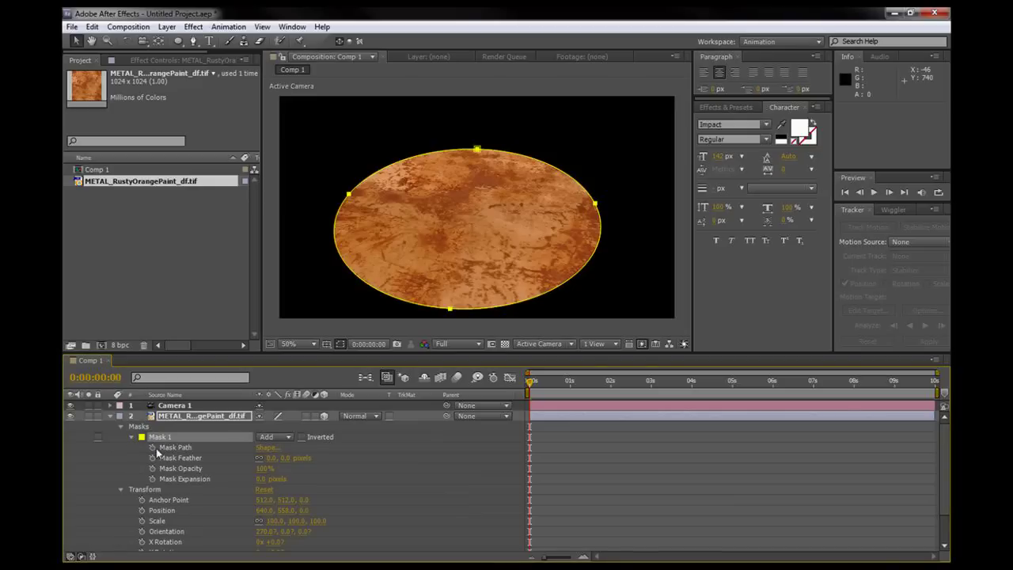
Feather the floor layer's mask by 70 pixels and set its expansion to about -79 pixels
left_click(286, 459)
type("70")
key("Return")
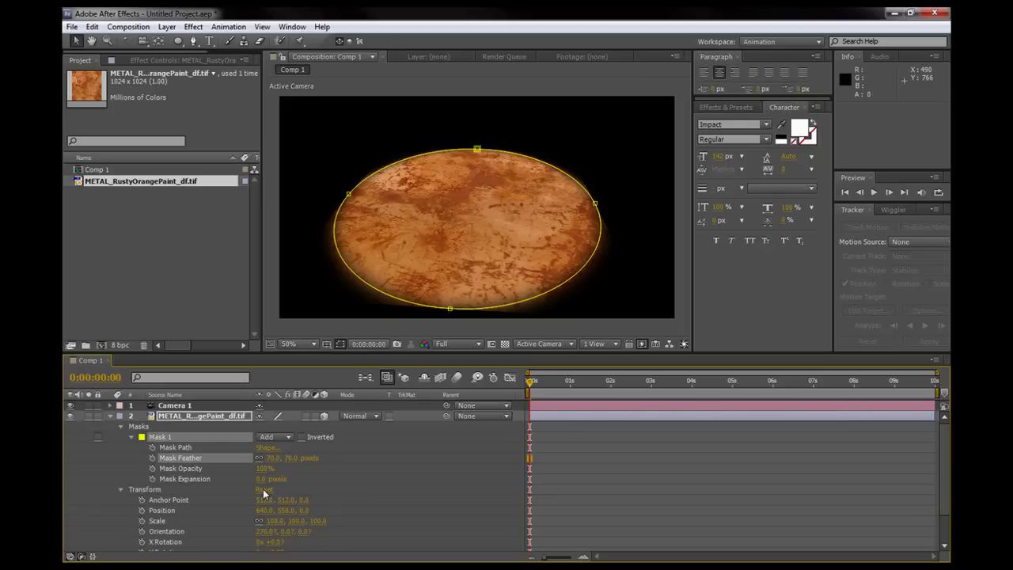
left_click_drag(264, 479, 223, 494)
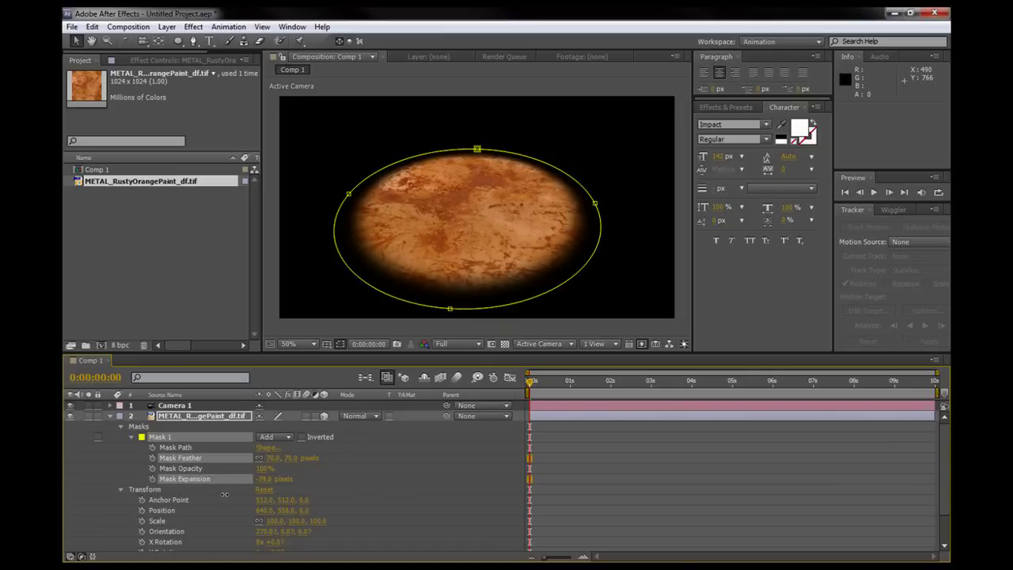
left_click(121, 427)
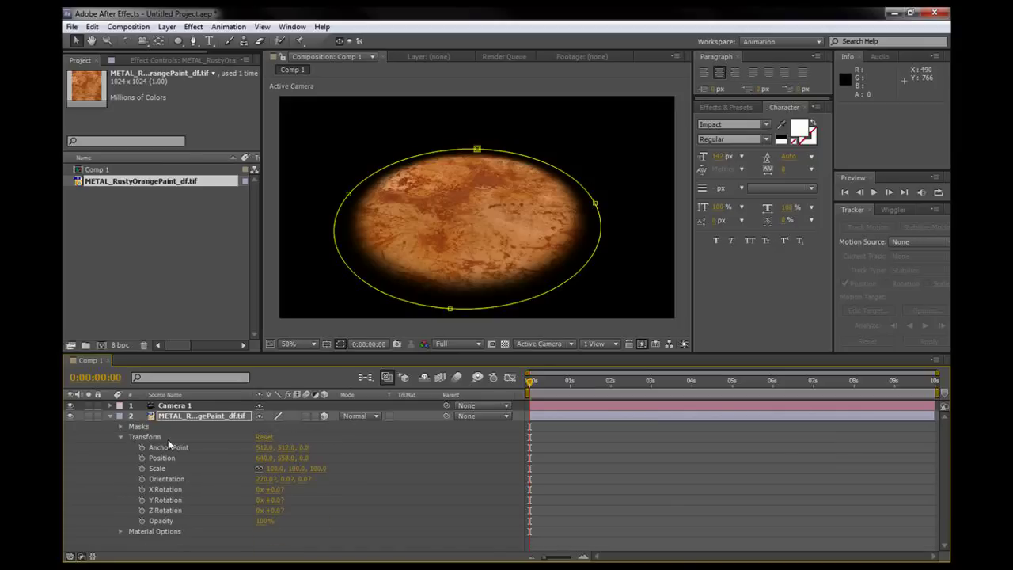
left_click(121, 436)
left_click(237, 512)
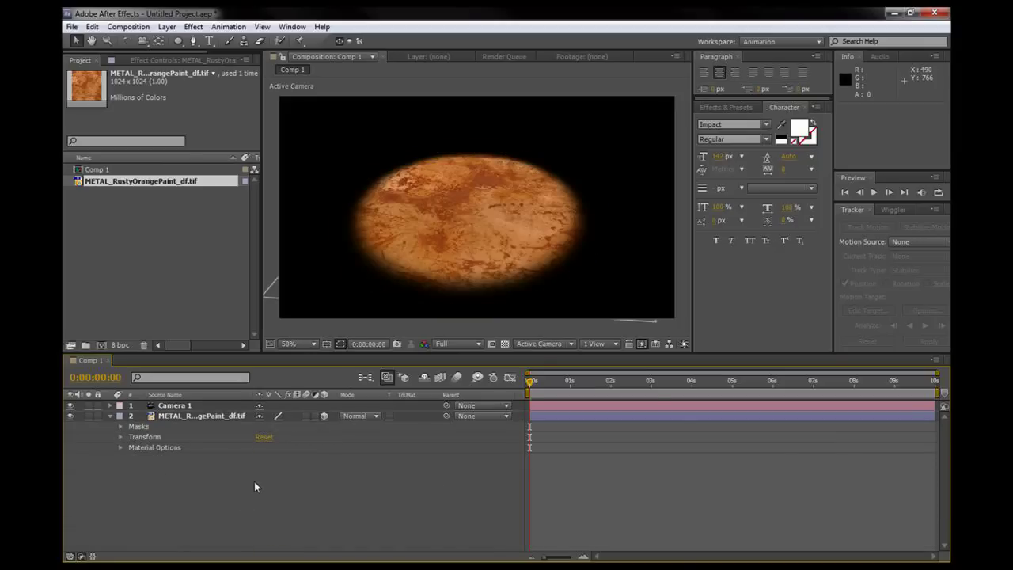
Apply the Curves color correction effect to the rusty metal floor layer
left_click(573, 416)
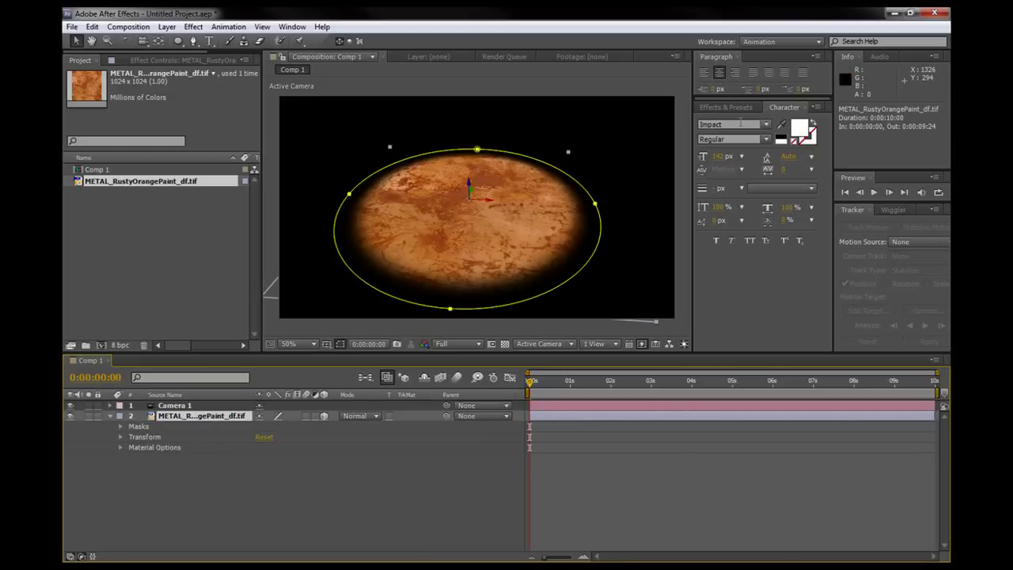
left_click(736, 107)
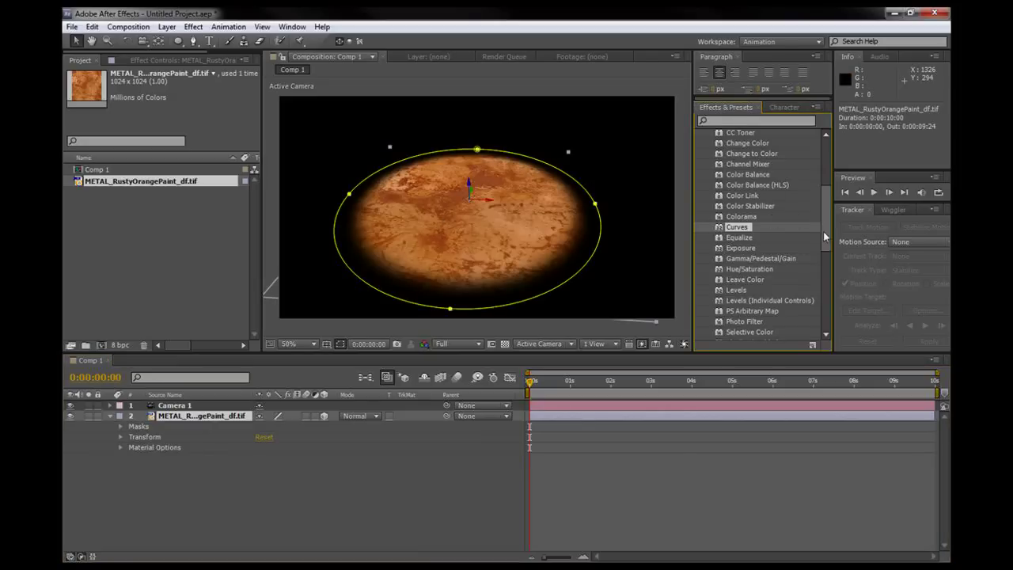
left_click_drag(824, 236, 824, 150)
left_click(699, 186)
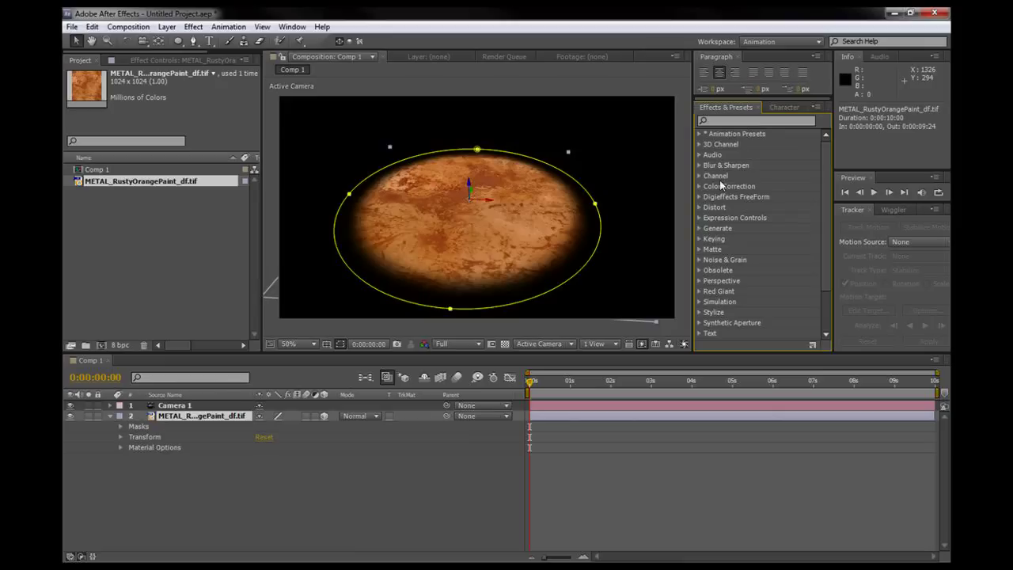
left_click(699, 190)
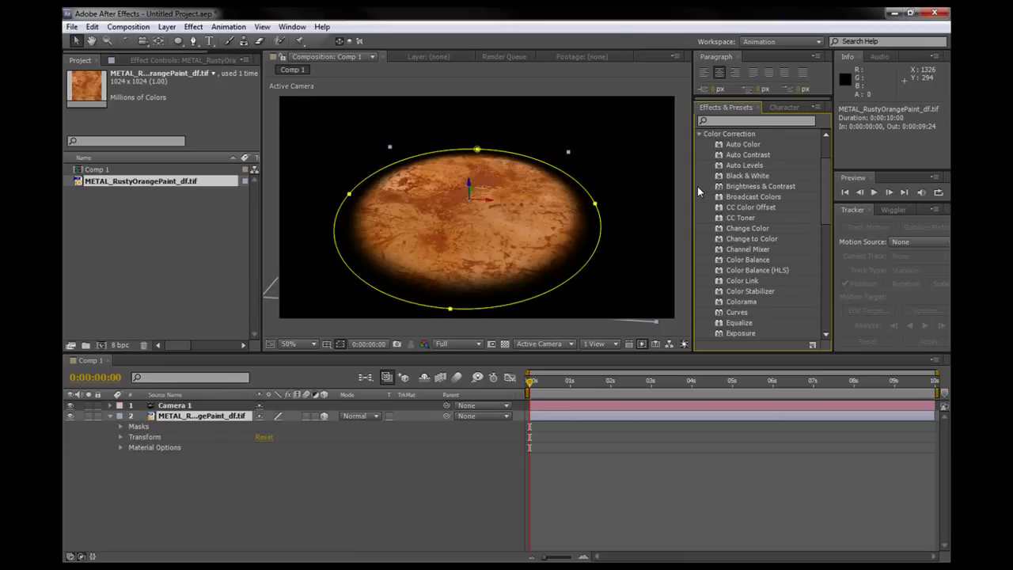
scroll(763, 240, "down", 5)
left_click_drag(737, 229, 571, 416)
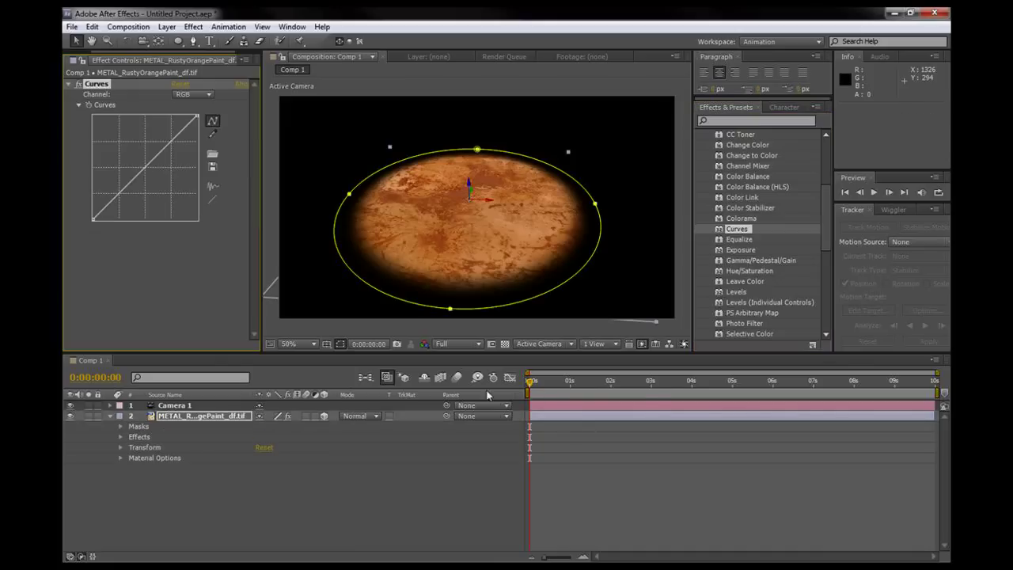
Lower the floor's RGB curve and adjust its individual color channel curves, including Red, for a dark greenish-brown tone
left_click_drag(147, 166, 177, 166)
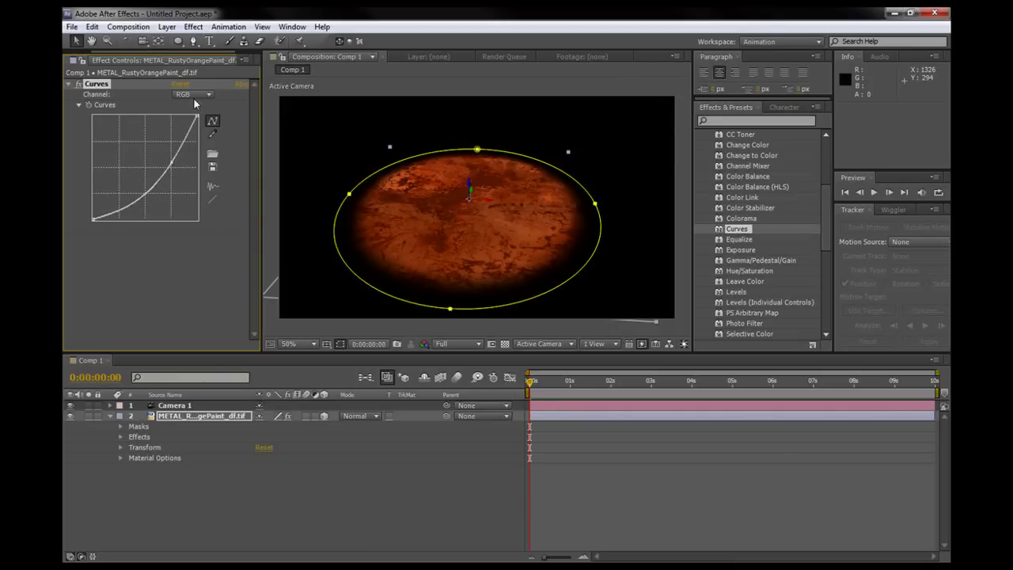
left_click(197, 95)
left_click(204, 123)
left_click_drag(148, 166, 158, 181)
left_click(194, 94)
left_click(200, 106)
mouse_move(171, 166)
left_mouse_down()
mouse_move(173, 154)
mouse_move(171, 165)
left_mouse_up()
left_click(204, 94)
left_click(198, 118)
mouse_move(161, 176)
left_mouse_down()
mouse_move(161, 190)
mouse_move(176, 163)
left_mouse_up()
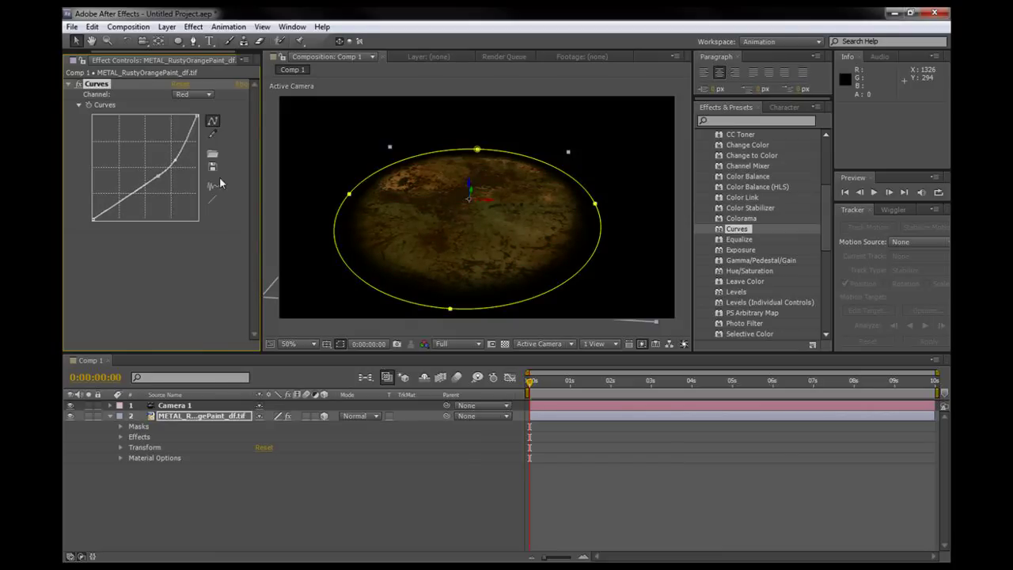
left_click(597, 495)
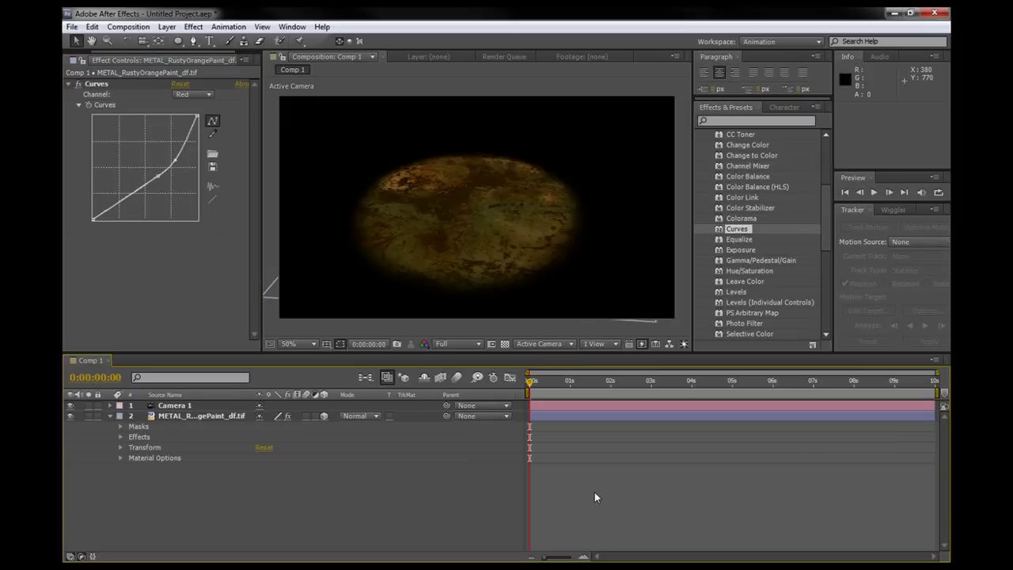
Lock the rusty metal floor layer and add the text MESISE, positioned at 640, 400
left_click(107, 416)
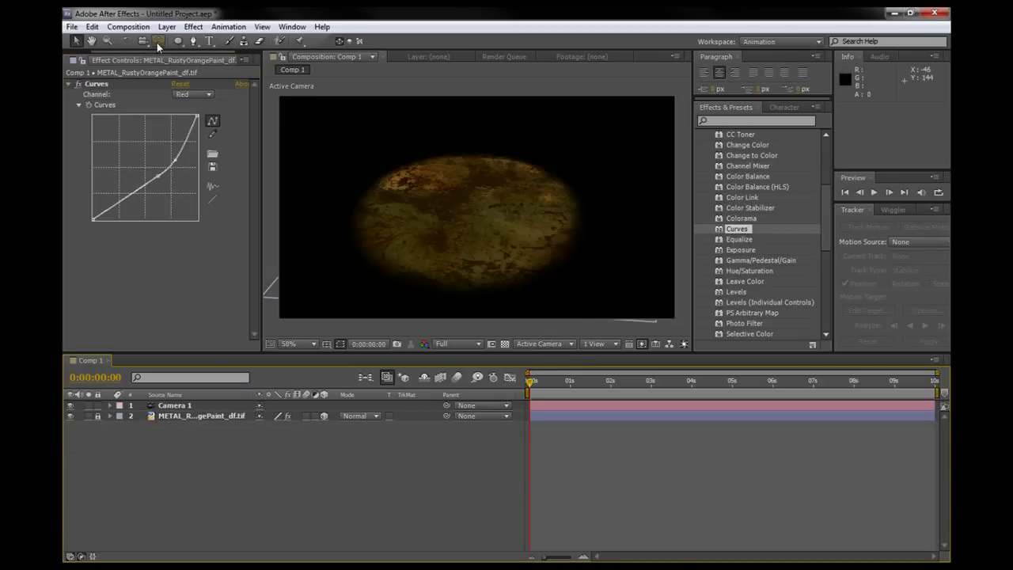
left_click(209, 40)
left_click(455, 207)
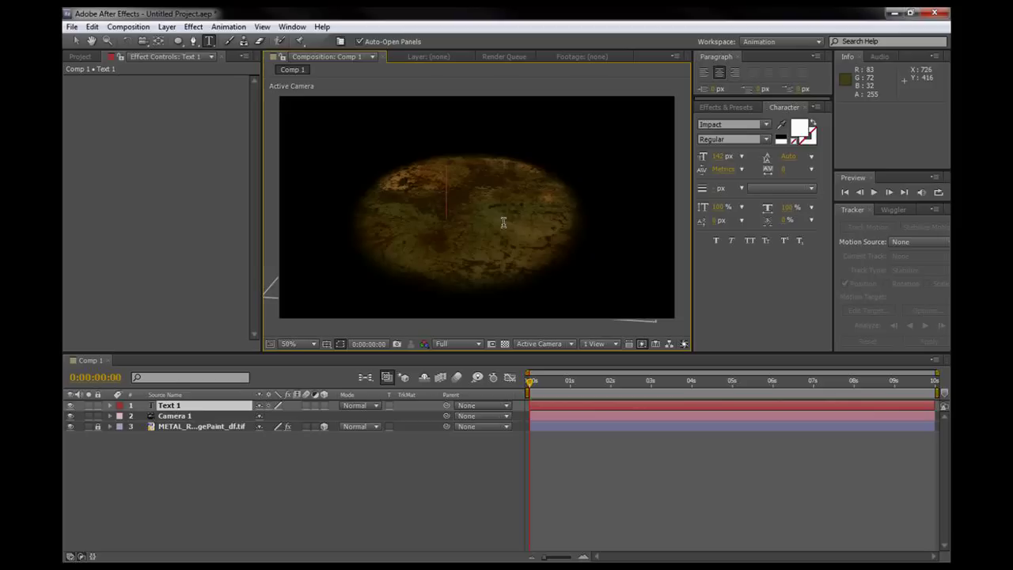
type("MESISE")
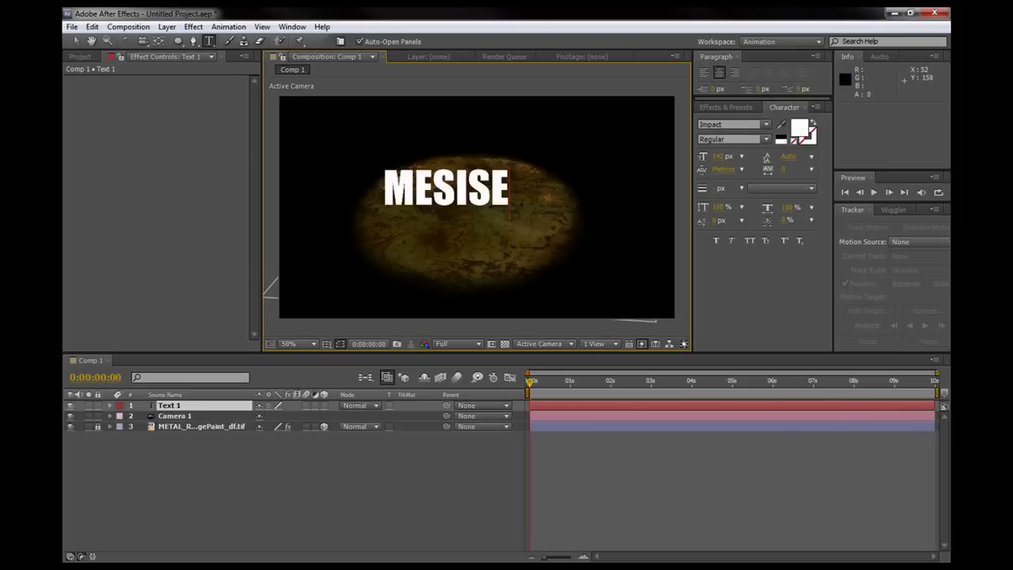
left_click(76, 40)
left_click_drag(485, 192, 512, 206)
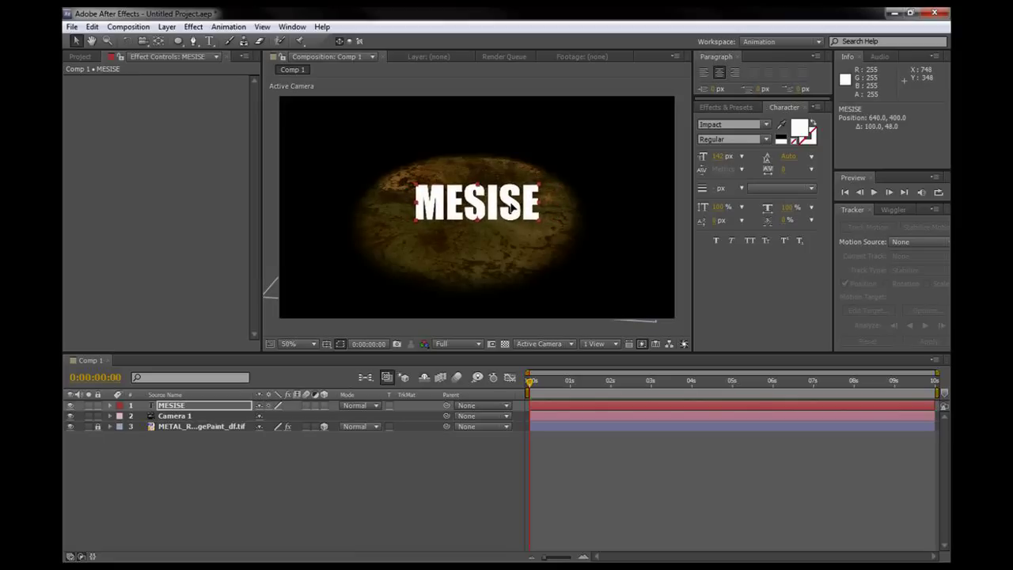
Pre-compose the MESISE text layer into a composition named MESISE TEXT, moving all attributes into it
left_click(559, 412)
left_click(559, 407)
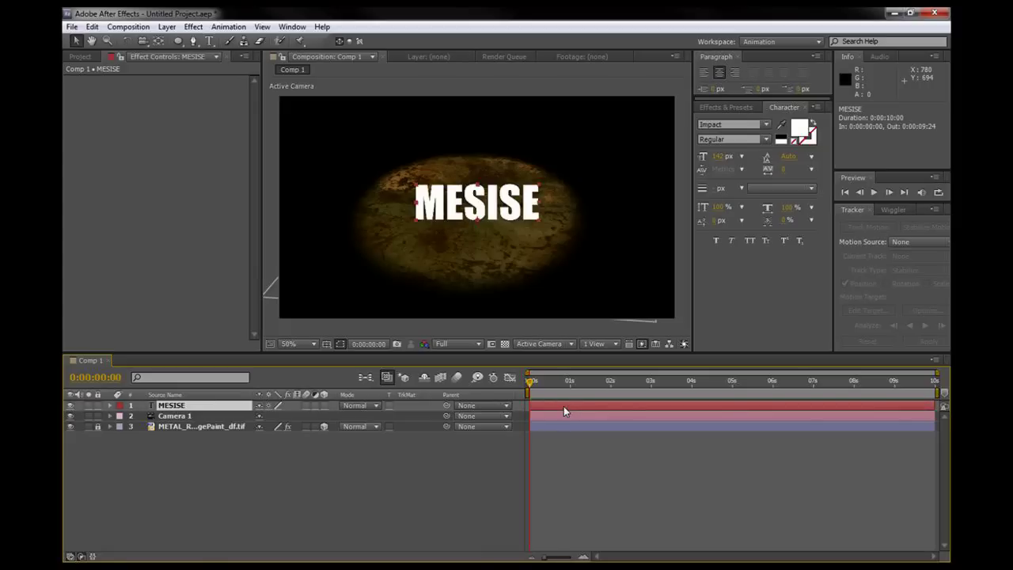
left_click(593, 518)
left_click(576, 411)
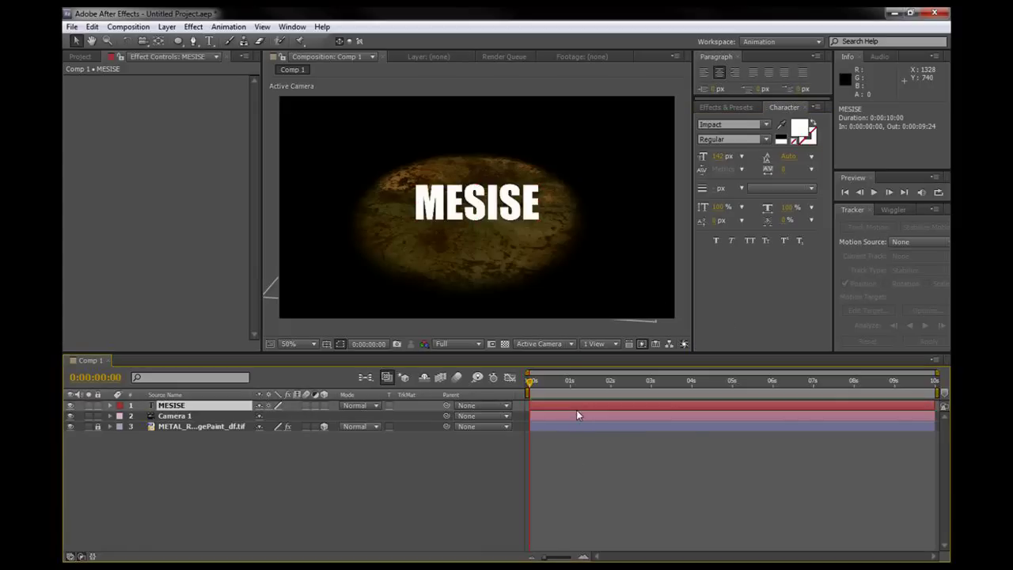
left_click(165, 27)
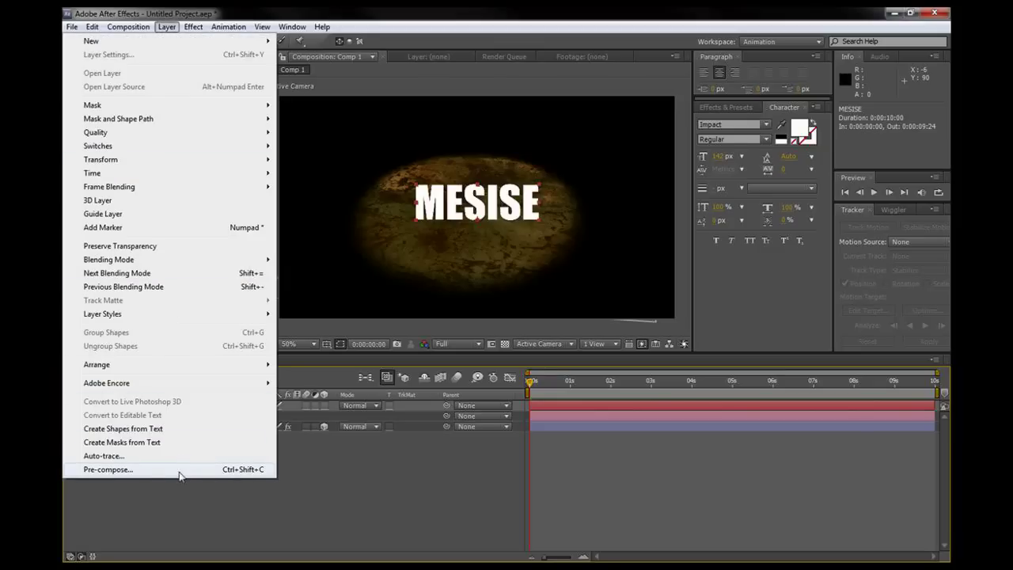
left_click(107, 469)
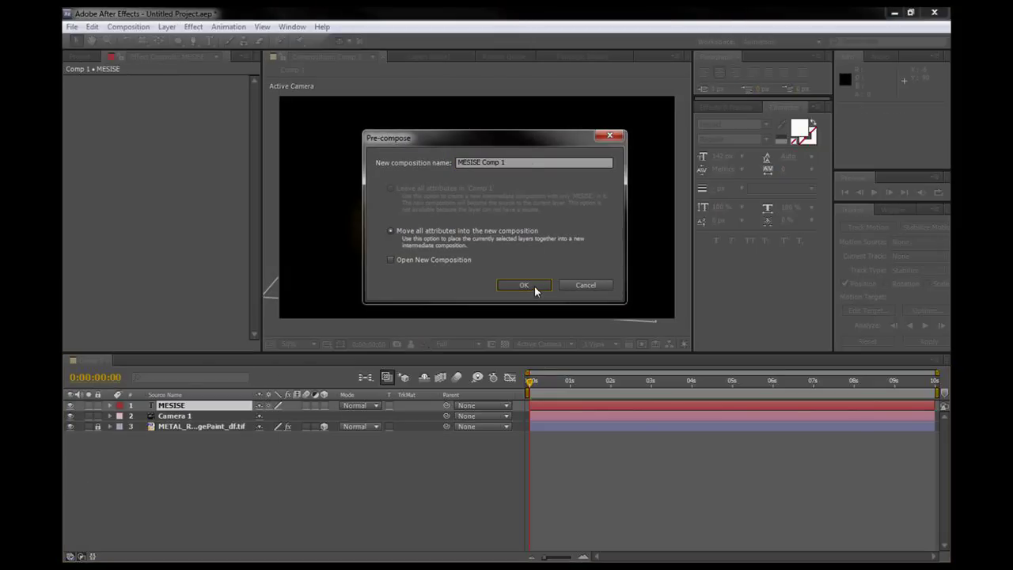
type("MESISE TEXT")
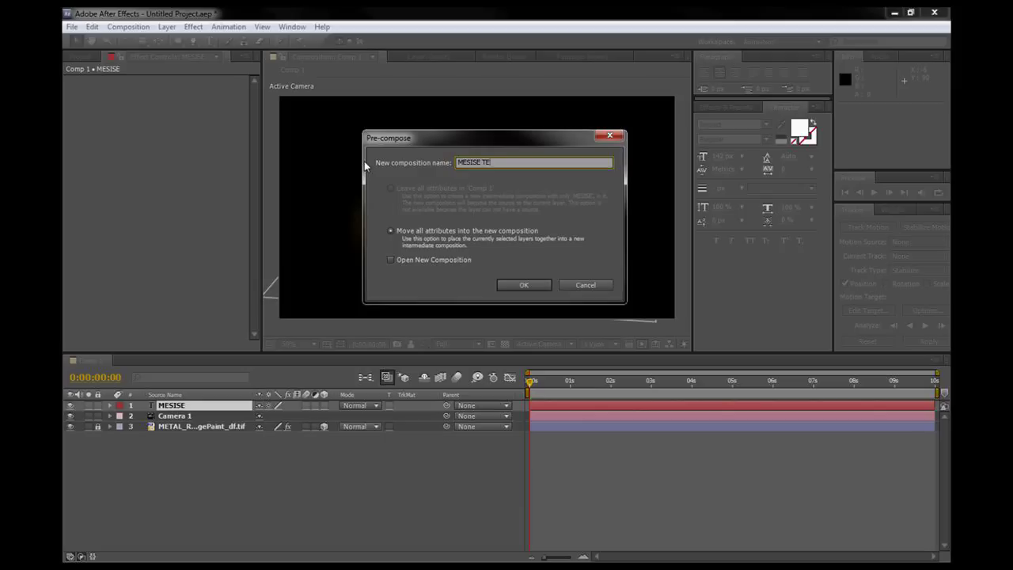
left_click(522, 284)
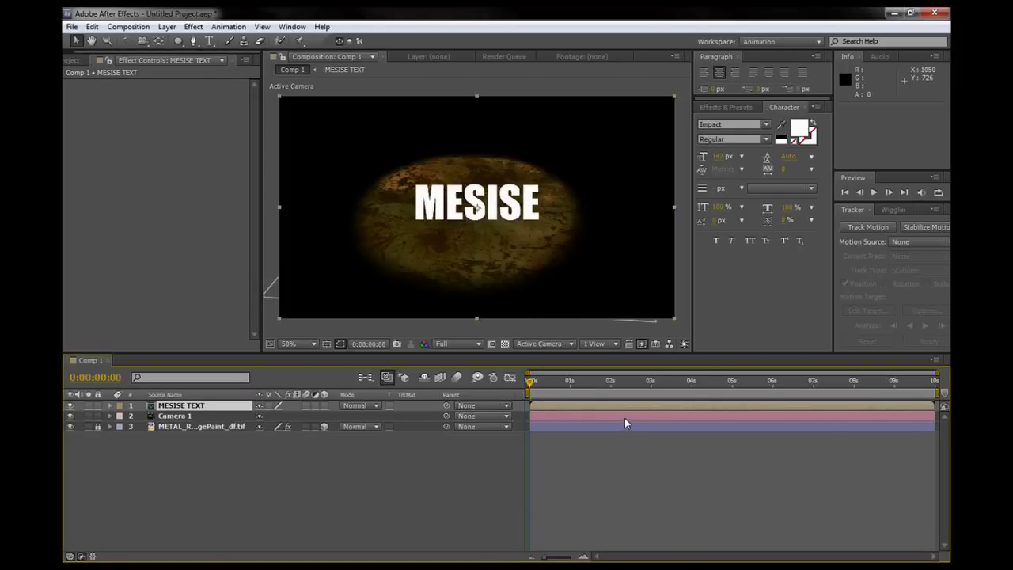
Open the MESISE TEXT composition for editing
double_click(584, 405)
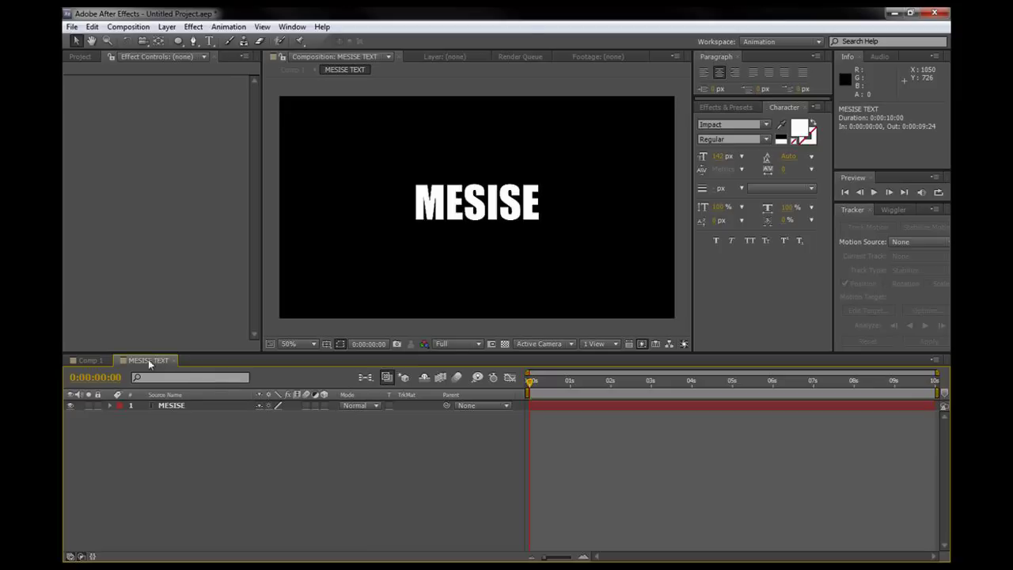
left_click(84, 361)
left_click(133, 360)
left_click(491, 345)
Draw a black rectangle shape across the full frame width over the MESISE text and fit its height to the letters
left_click_drag(185, 45, 207, 41)
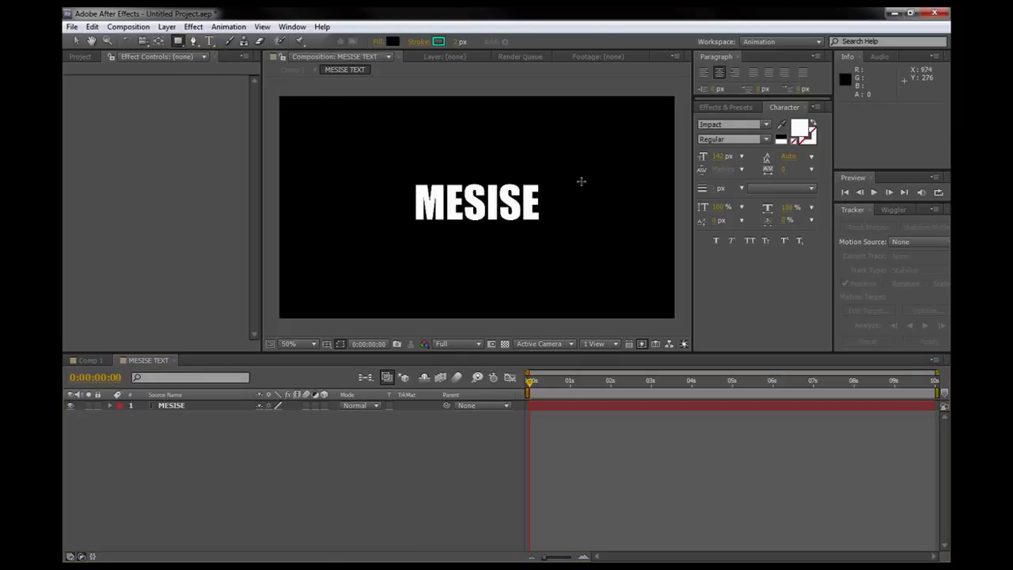
left_click_drag(675, 176, 282, 227)
key("v")
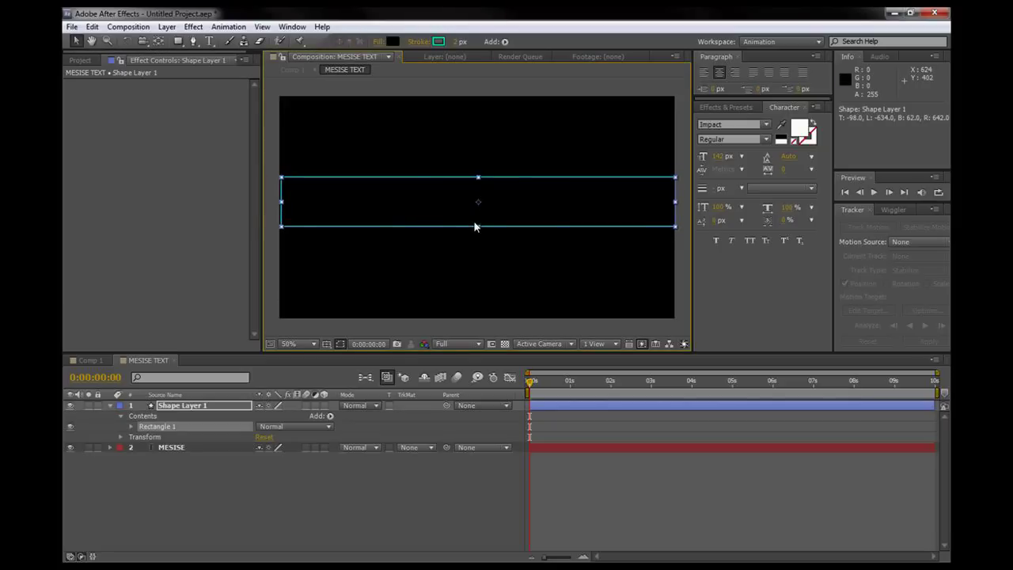
left_click_drag(477, 227, 514, 210)
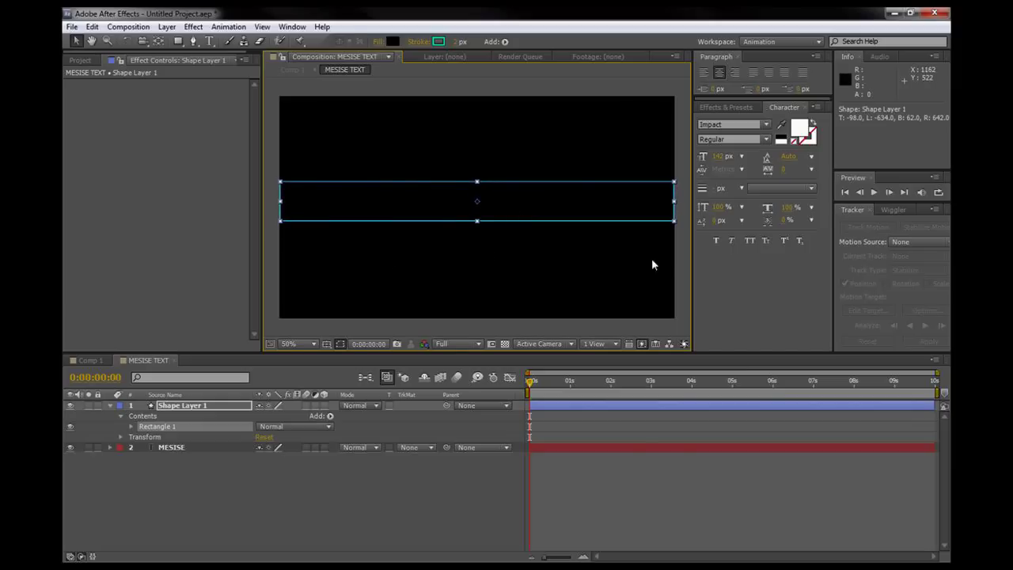
left_click(686, 255)
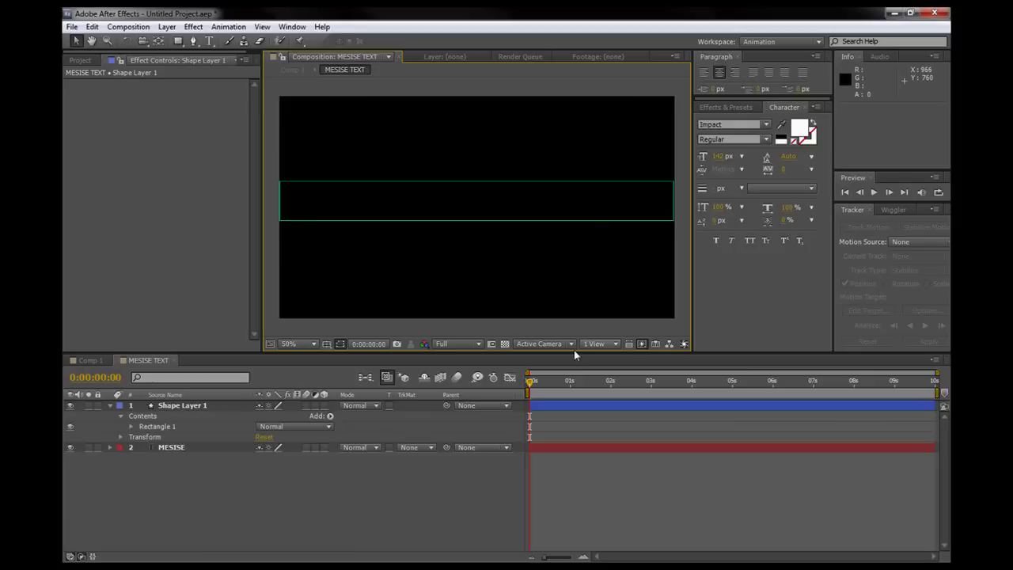
Set the blending mode of Shape Layer 1 to Stencil Alpha
left_click(375, 404)
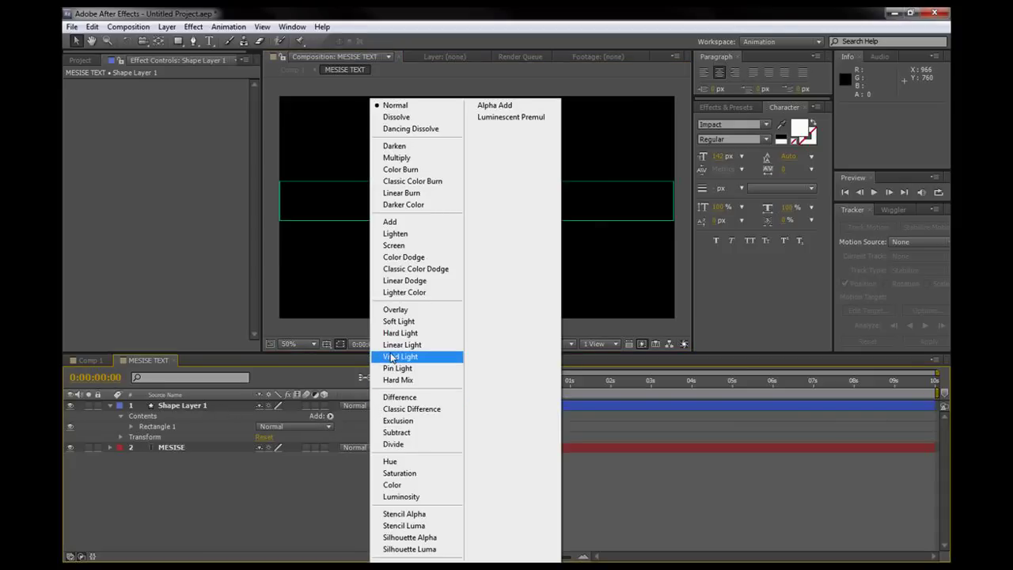
left_click(425, 515)
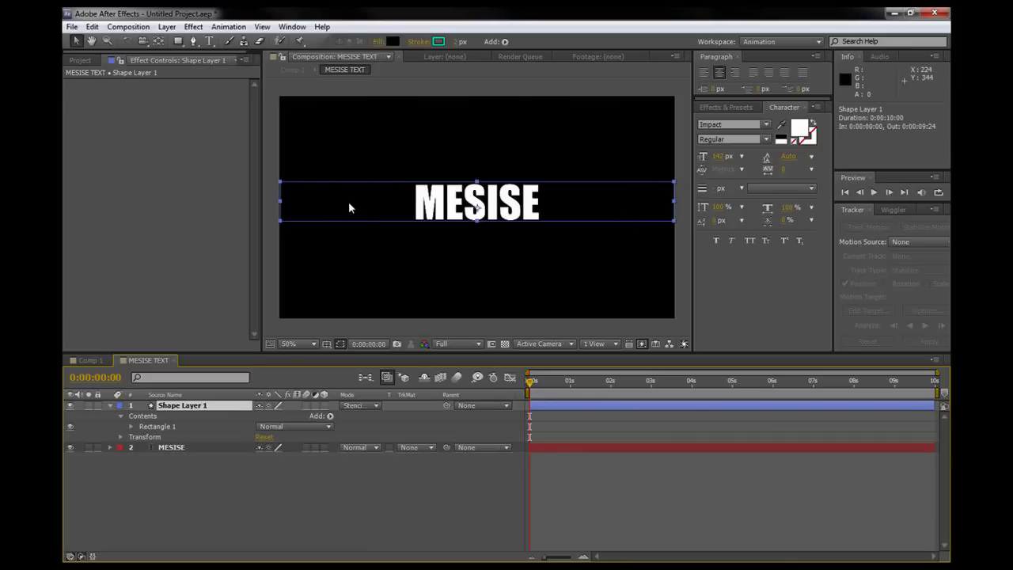
left_click(573, 491)
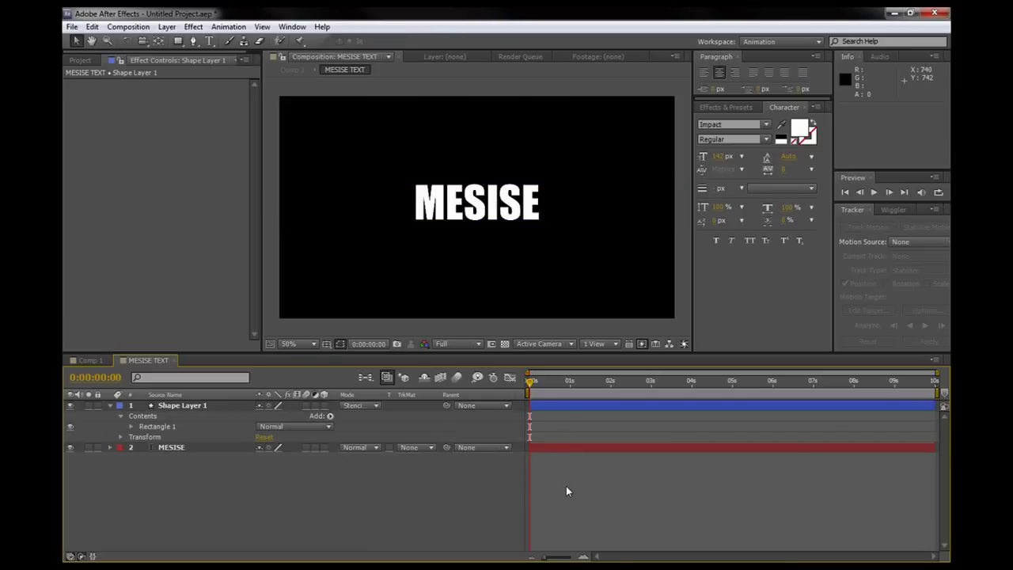
Nudge the MESISE text layer horizontally to position 644, 400
left_click(170, 448)
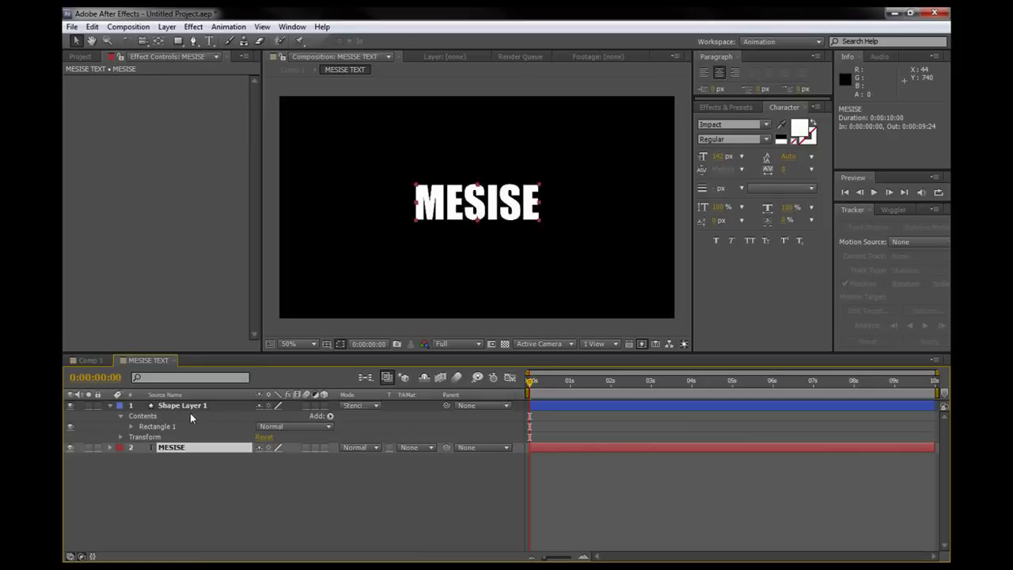
left_click(480, 209)
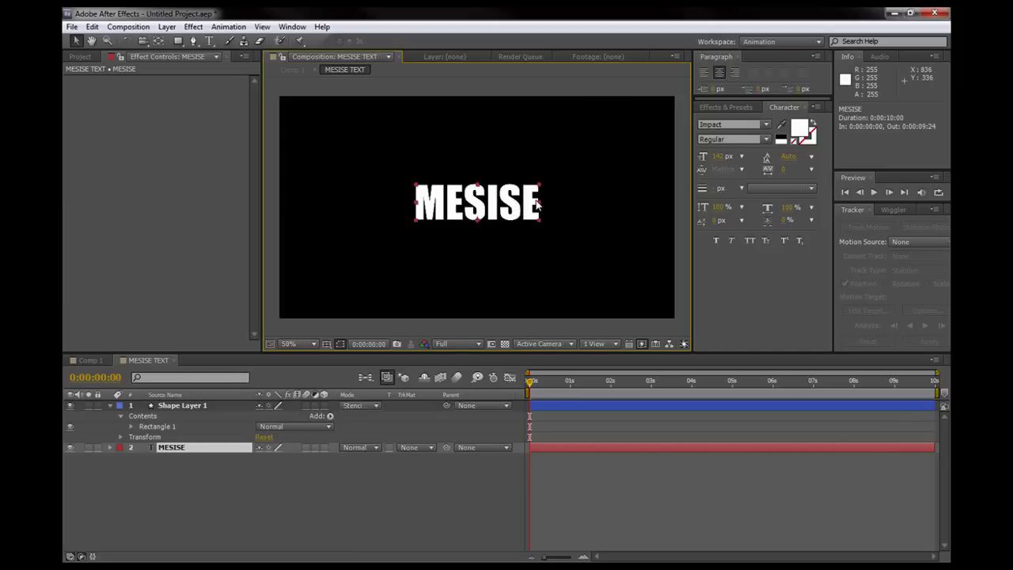
mouse_move(480, 210)
left_mouse_down()
mouse_move(480, 233)
mouse_move(480, 204)
left_mouse_up()
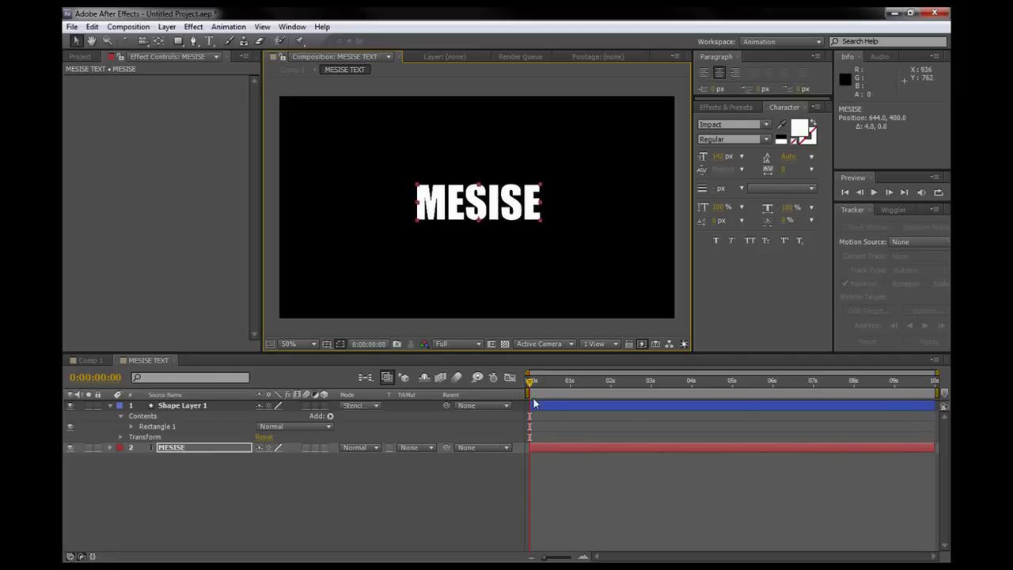
Set a Position keyframe on the MESISE text layer at 0:00:01:00
left_click(110, 447)
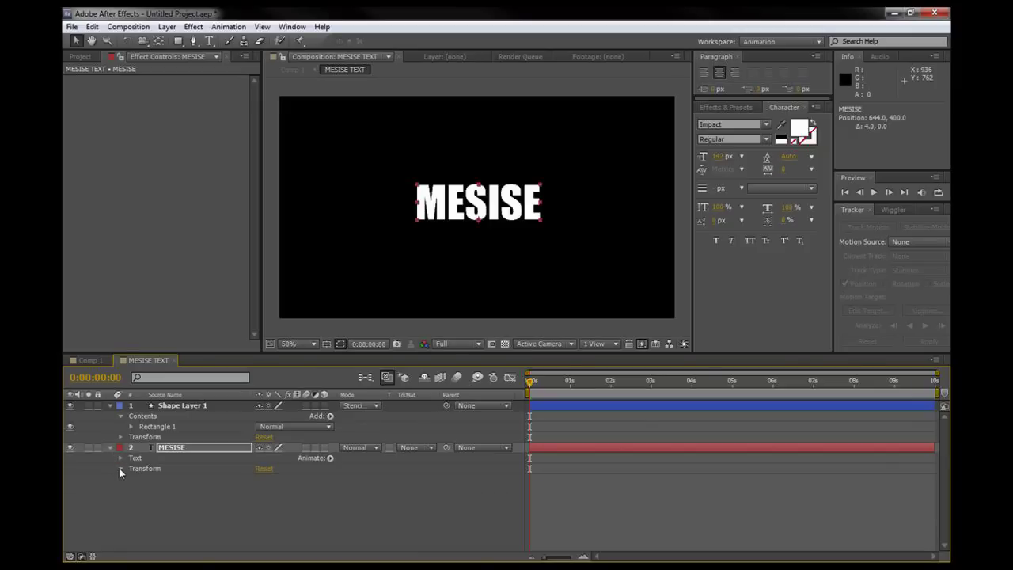
left_click(121, 468)
left_click_drag(536, 390, 570, 389)
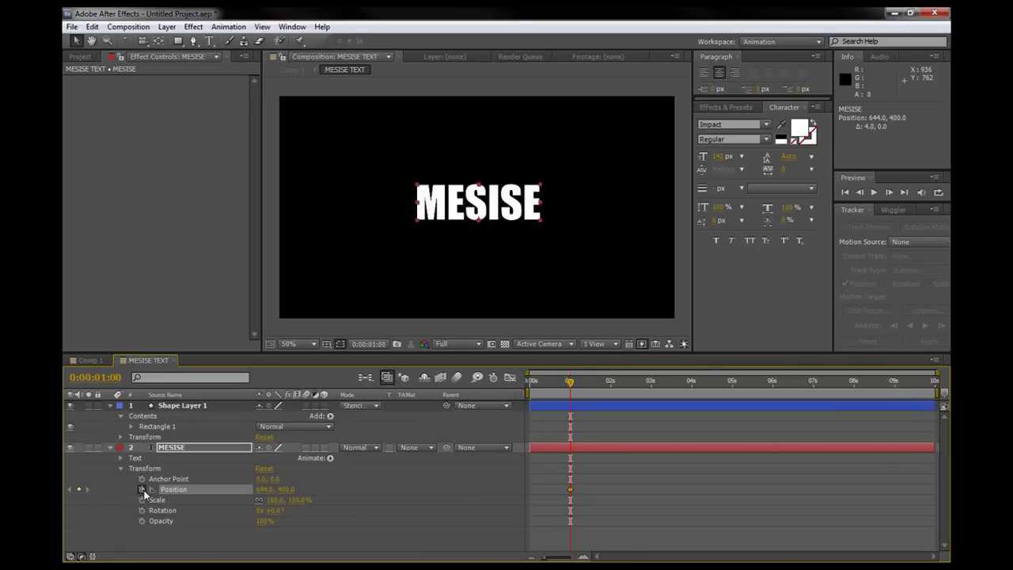
Add a starting Position keyframe at 0:00:00:00 with the MESISE text moved straight down to 644, 528
left_click_drag(571, 385, 529, 386)
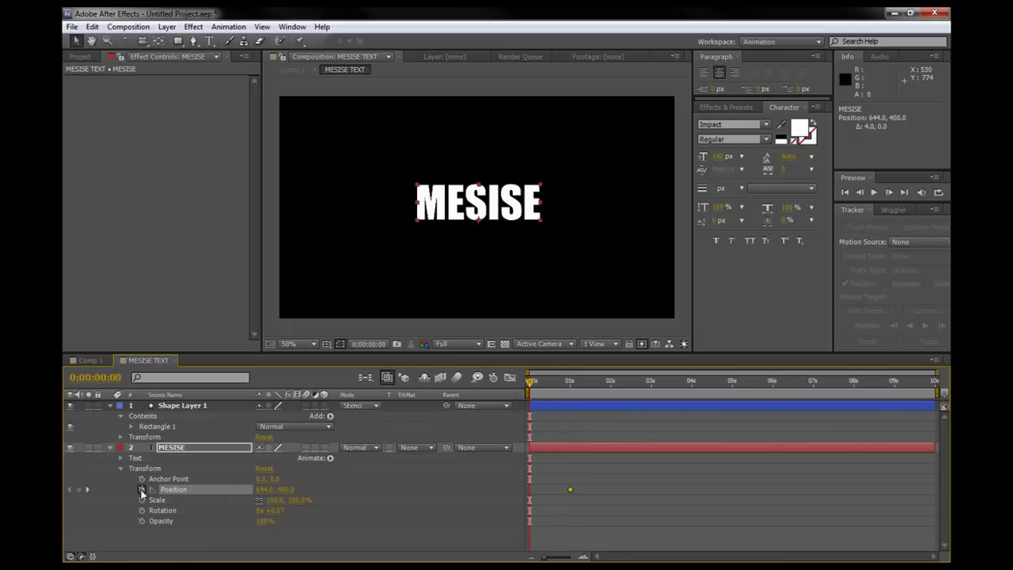
left_click_drag(485, 207, 487, 248)
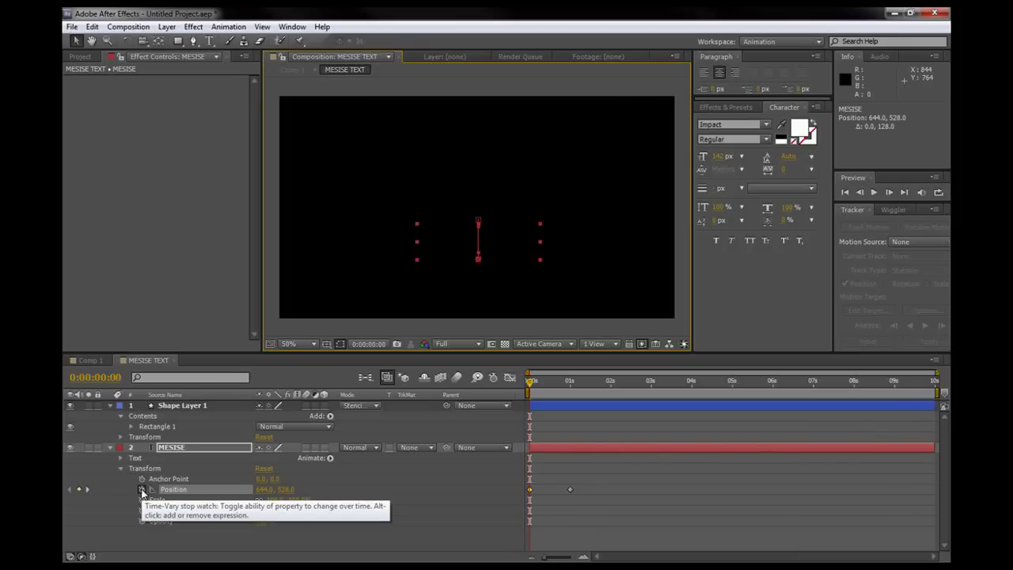
Add a Position keyframe holding the MESISE text at 644, 400 at 0:00:03:00, and another about one second on at 644, 522
left_click_drag(559, 385, 651, 386)
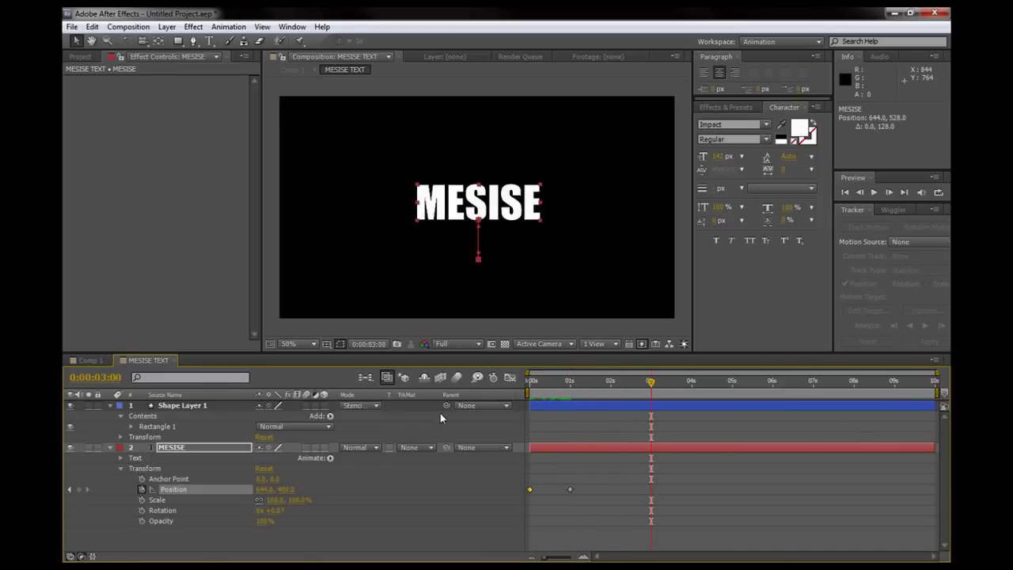
left_click(79, 490)
left_click(692, 384)
left_click_drag(515, 220, 522, 254)
left_click_drag(684, 387, 433, 380)
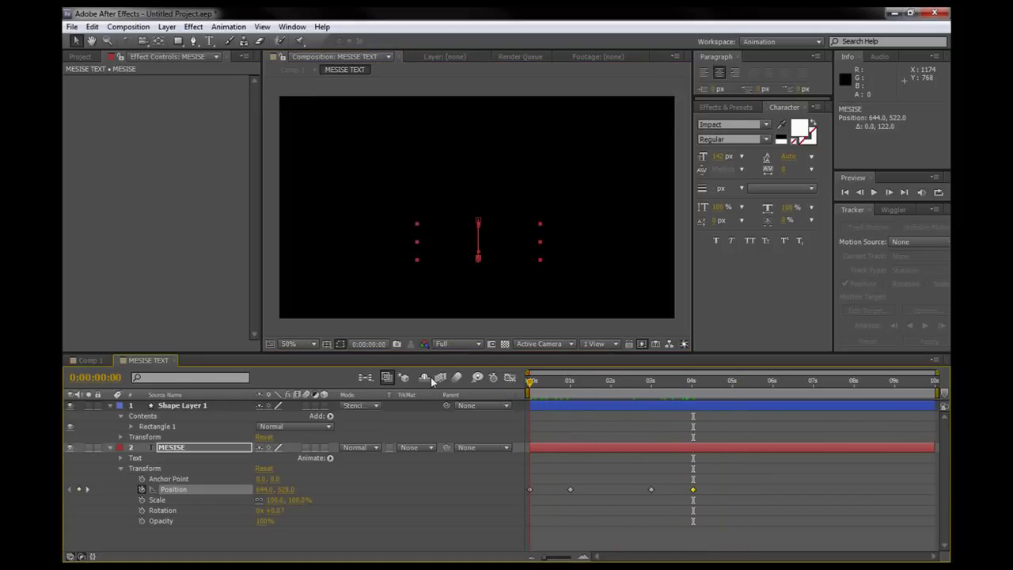
Return to Comp 1 at 0:00:01:15 and make the MESISE TEXT layer 3D
left_click(88, 360)
left_click_drag(532, 383, 595, 395)
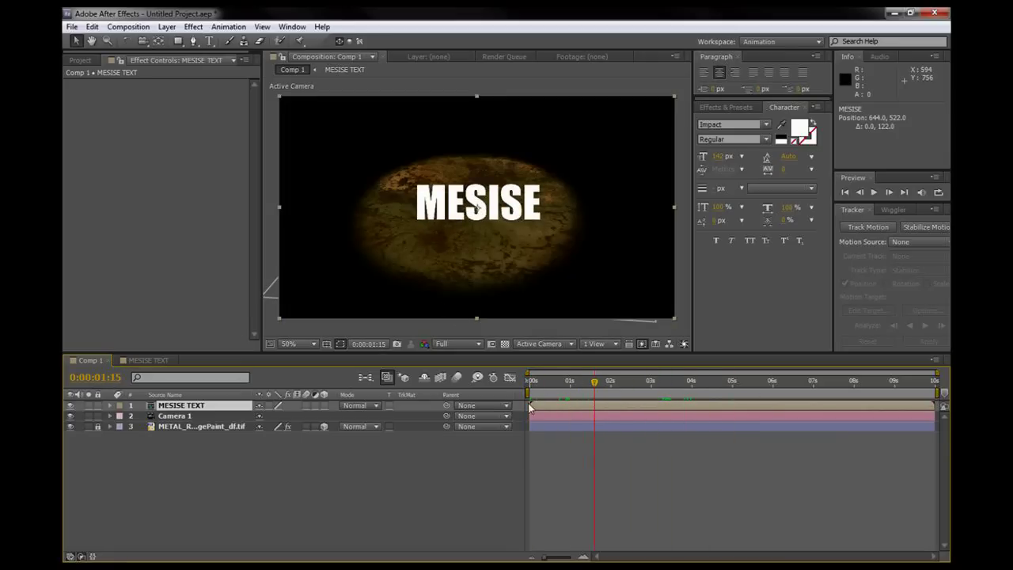
left_click(323, 405)
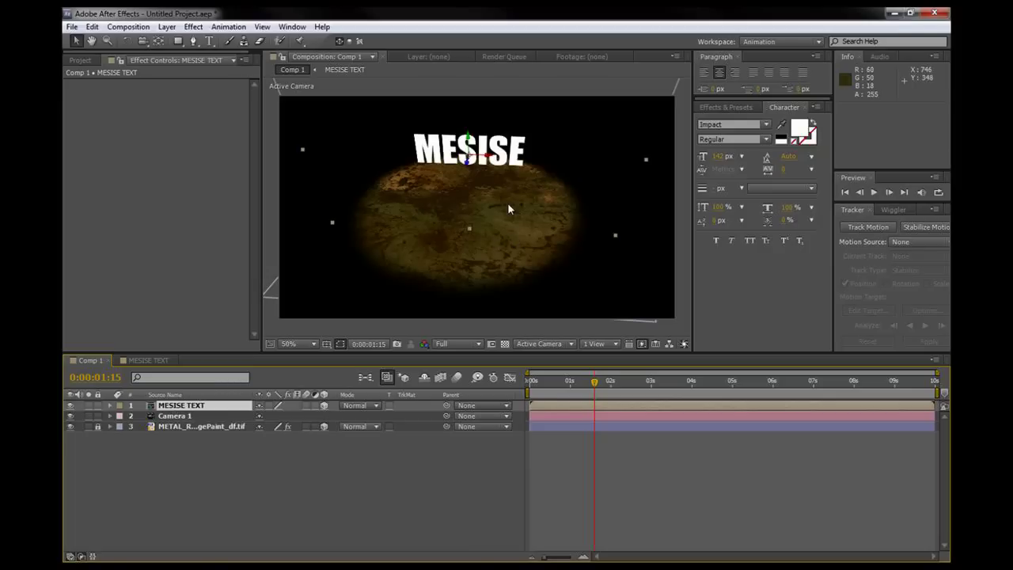
Orbit the camera to a lower angle over the floor and lower the MESISE TEXT layer to position 640, 502, 0
key("c")
left_click_drag(484, 228, 482, 217)
left_click_drag(483, 175, 463, 215)
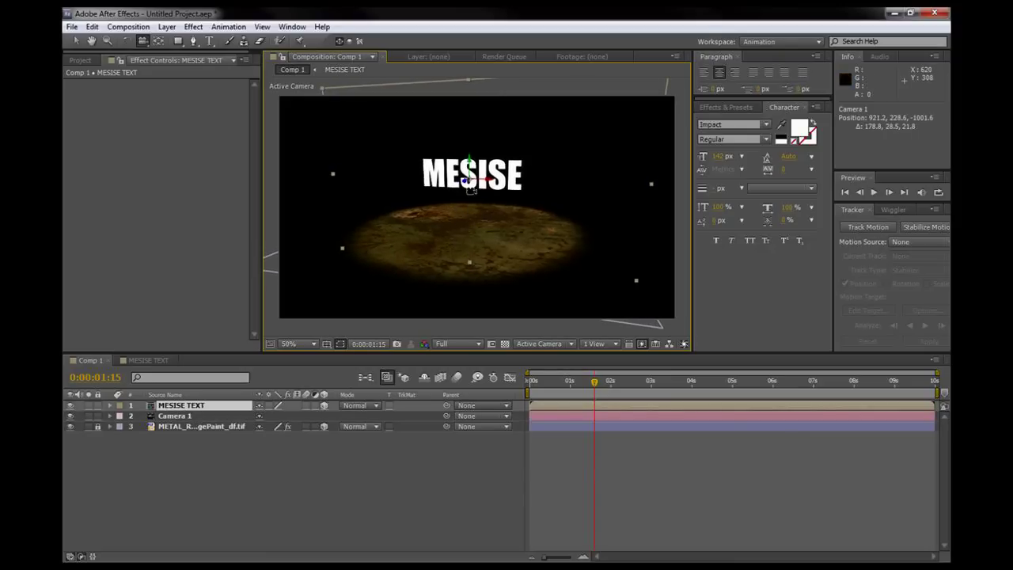
key("v")
left_click_drag(469, 158, 470, 199)
key("c")
key("v")
In the Front view, adjust the MESISE TEXT layer's height to position 640, 498, 0, just above the floor line
left_click(560, 344)
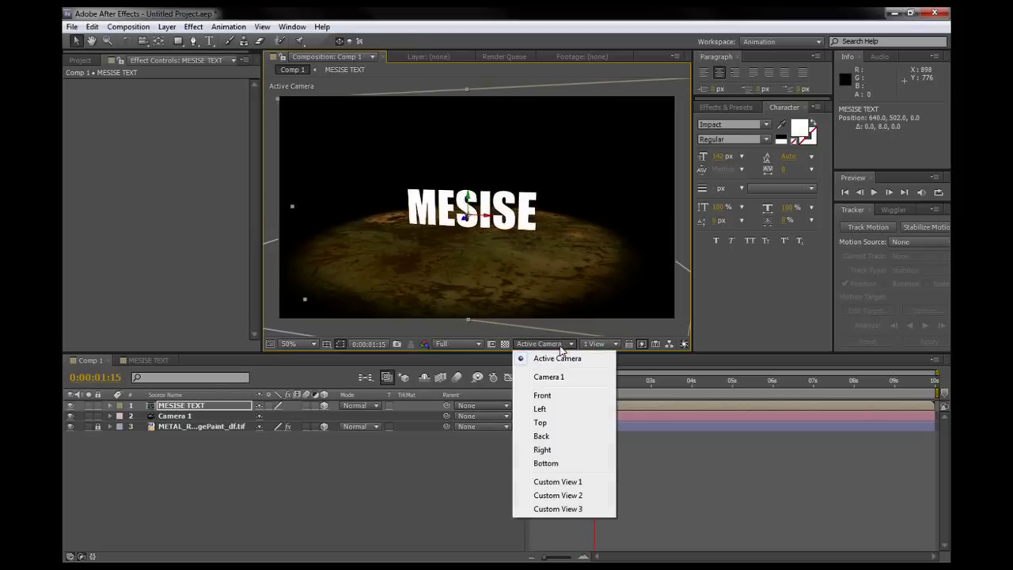
left_click(557, 395)
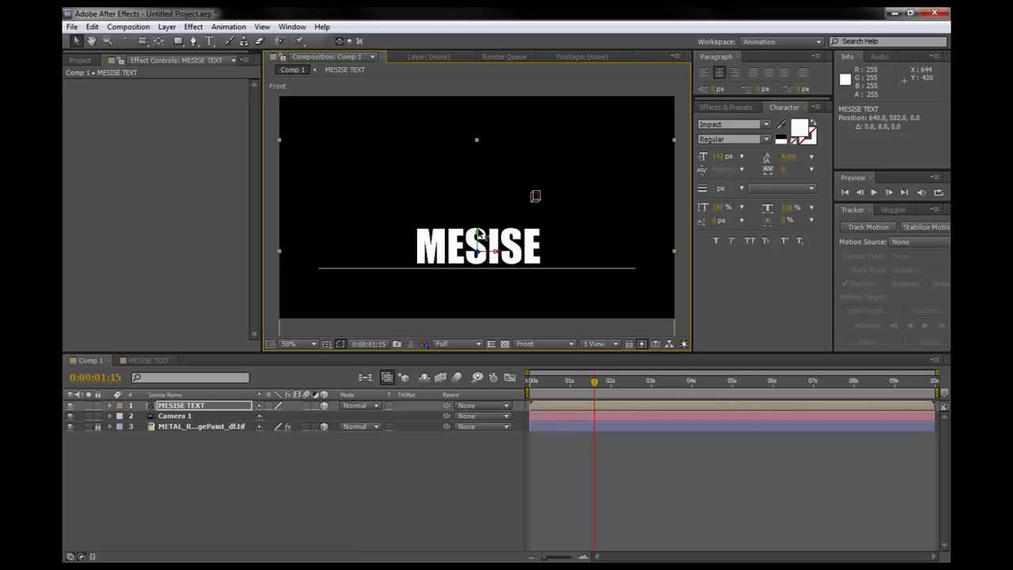
left_click_drag(478, 235, 478, 232)
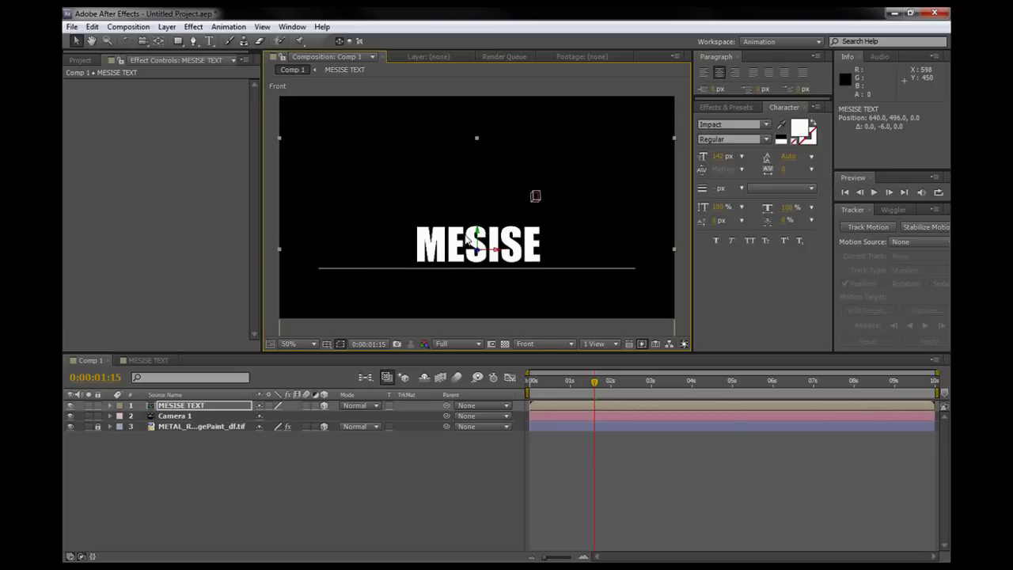
left_click_drag(479, 235, 478, 236)
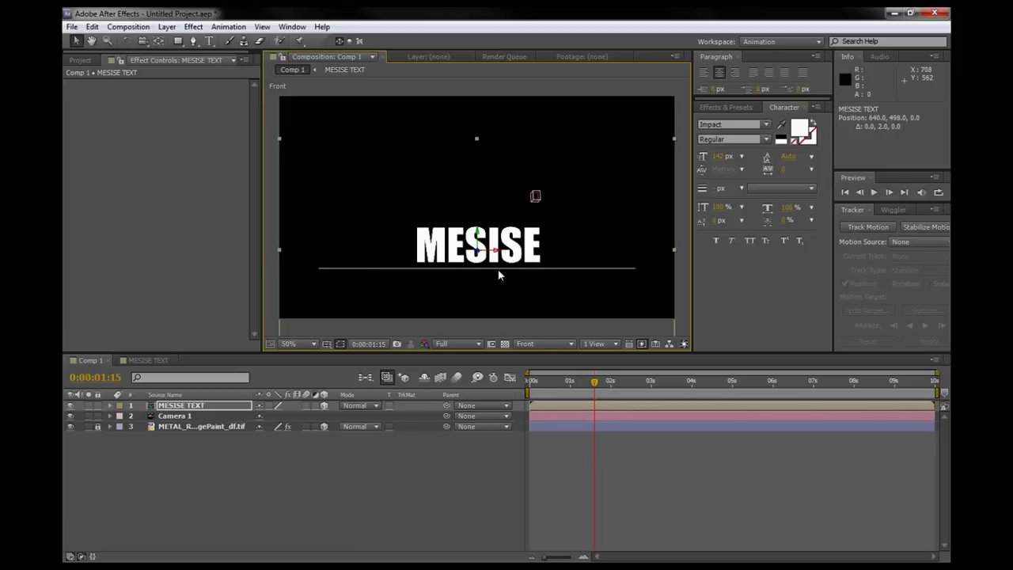
Duplicate the MESISE TEXT layer and move the lower copy beneath the floor line to position 640, 652, 0
left_click(554, 407)
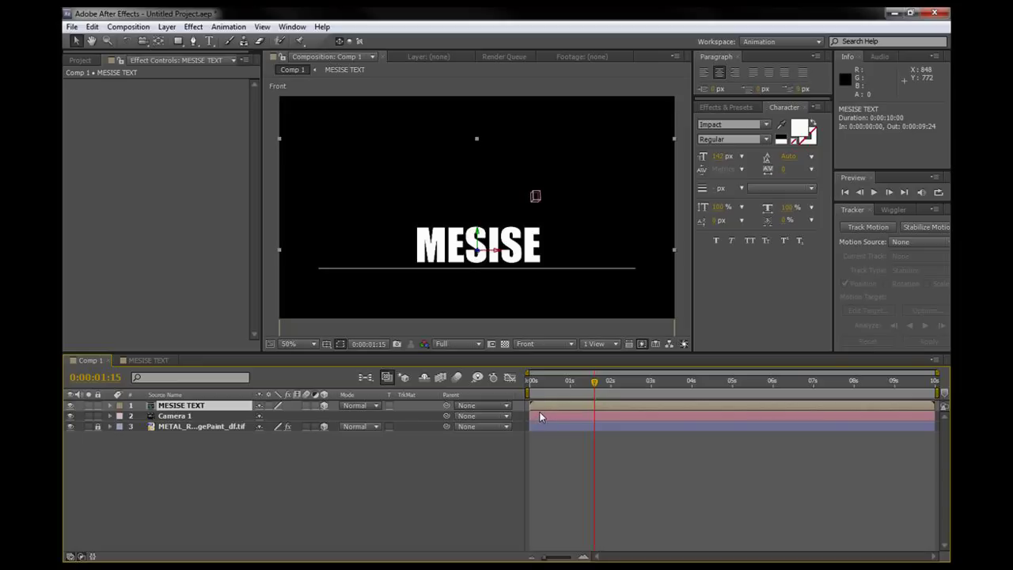
key("ctrl+d")
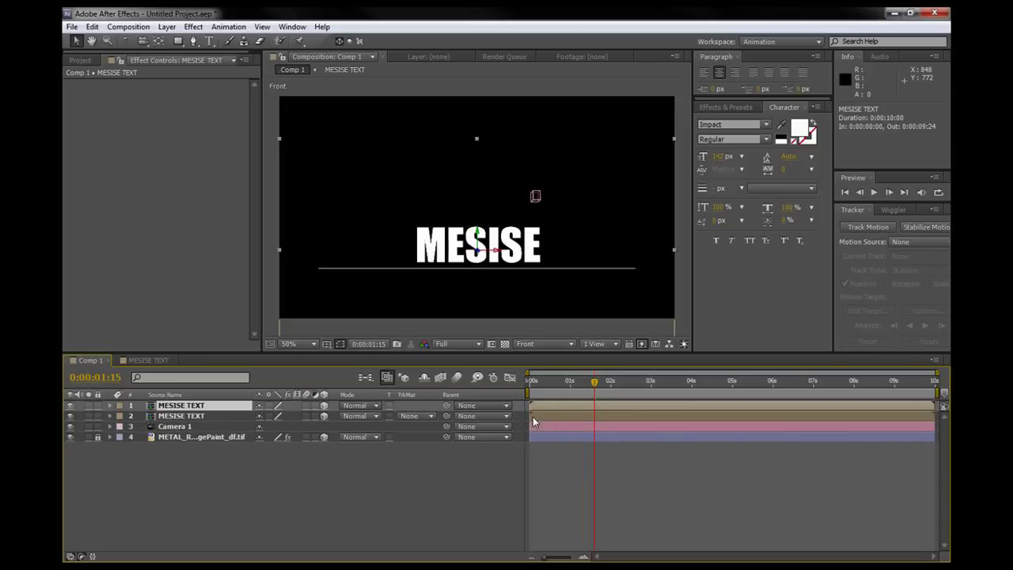
left_click_drag(182, 409, 186, 421)
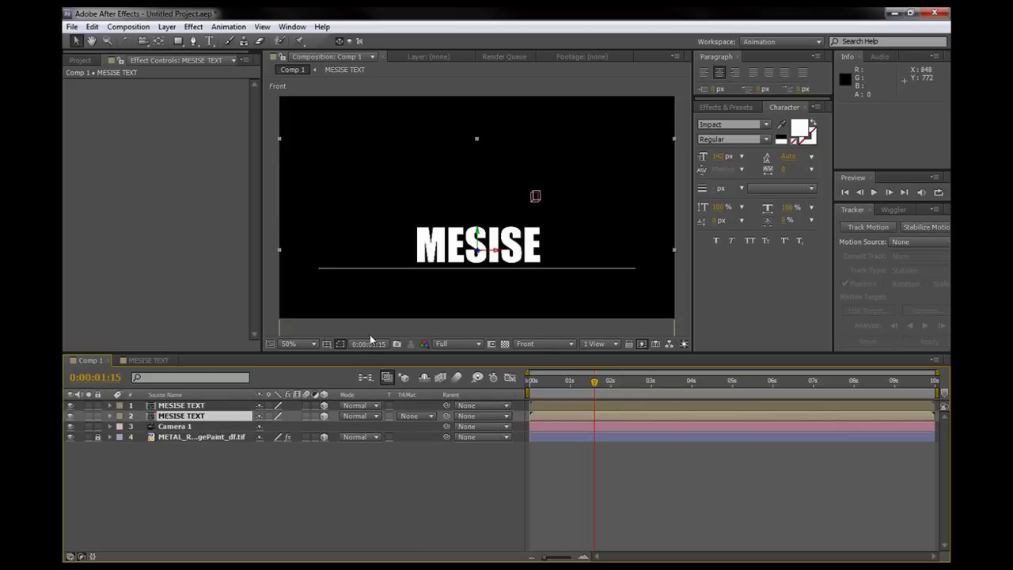
left_click_drag(480, 235, 478, 282)
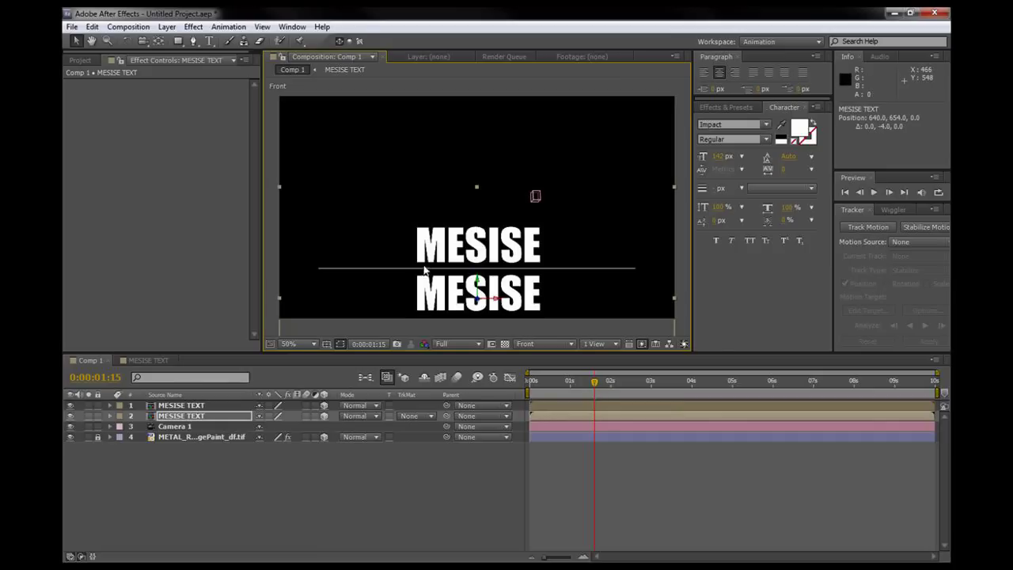
left_click_drag(478, 282, 478, 281)
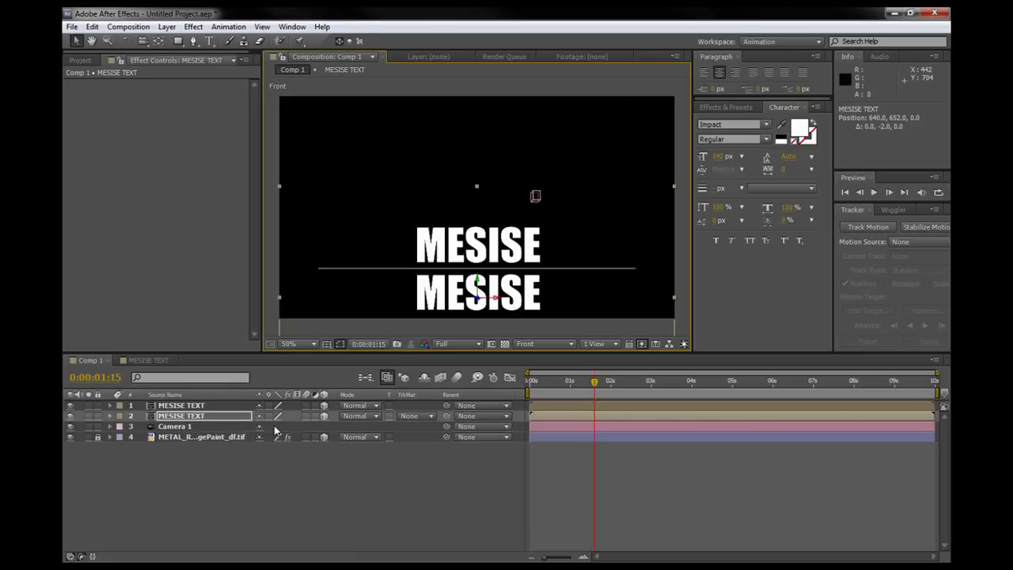
Flip the lower MESISE TEXT copy by setting its X orientation to 180° and raise it to position 640, 620, 0
left_click(110, 416)
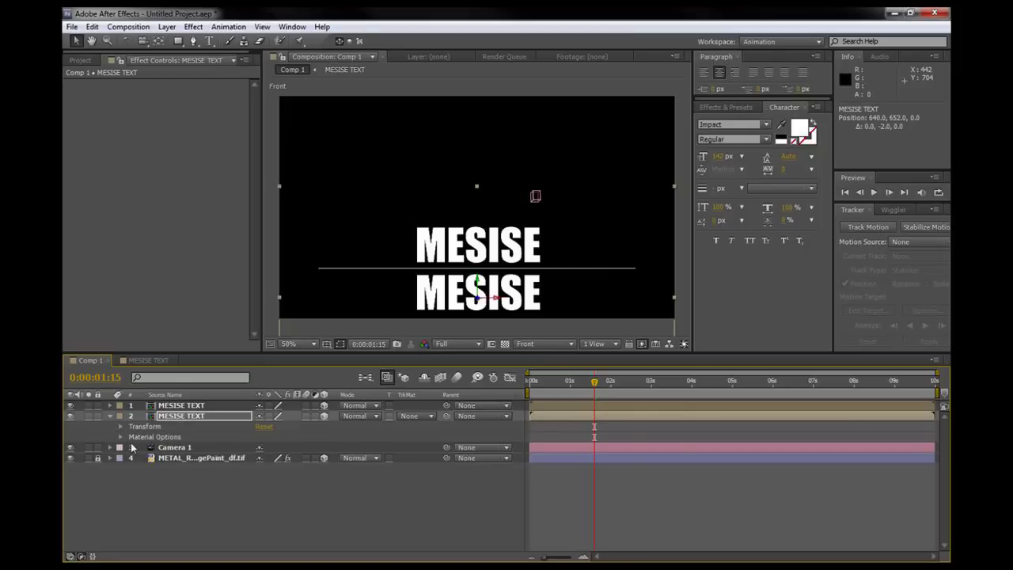
left_click(120, 427)
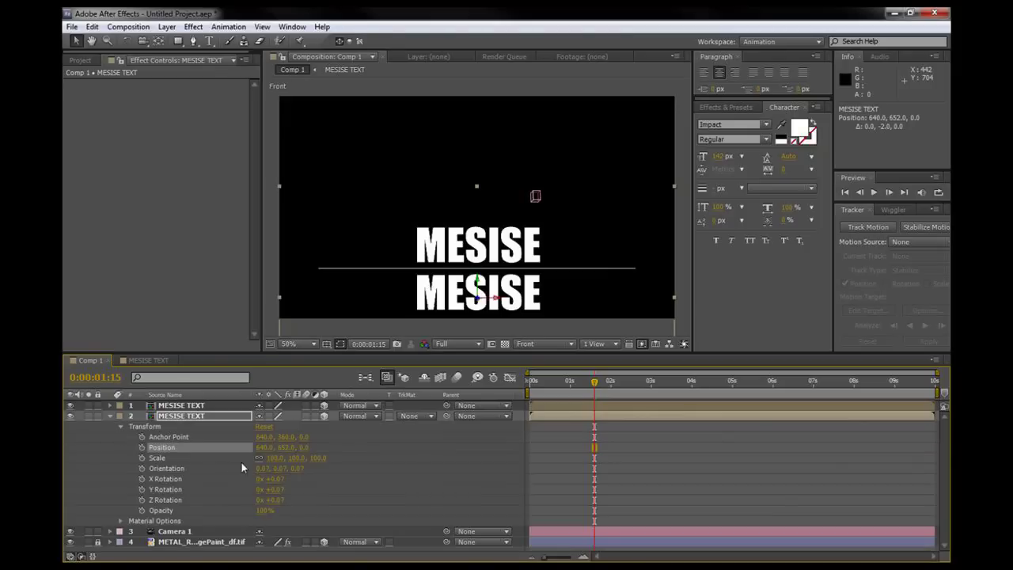
left_click_drag(261, 468, 331, 467)
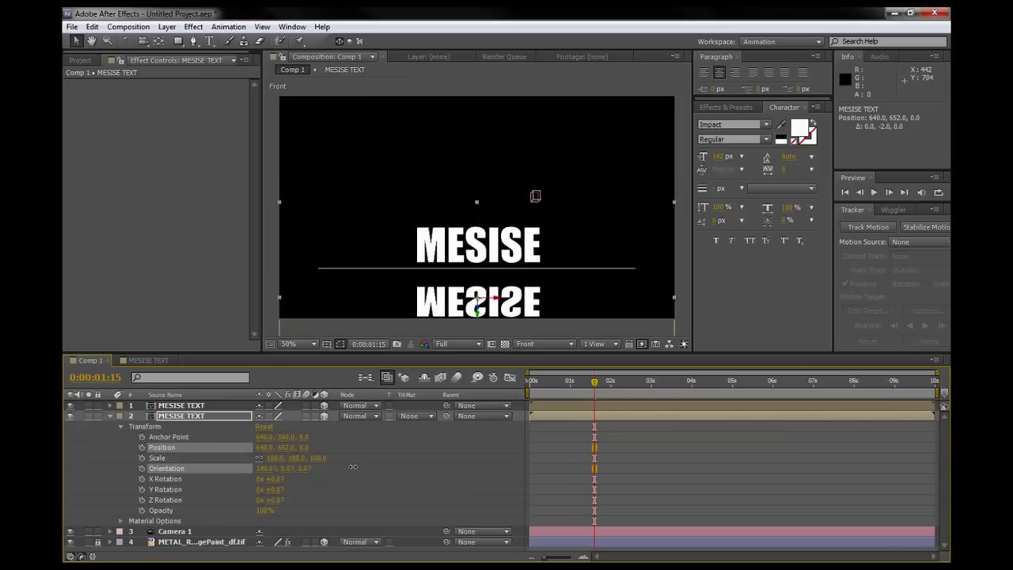
left_click(267, 467)
type("18")
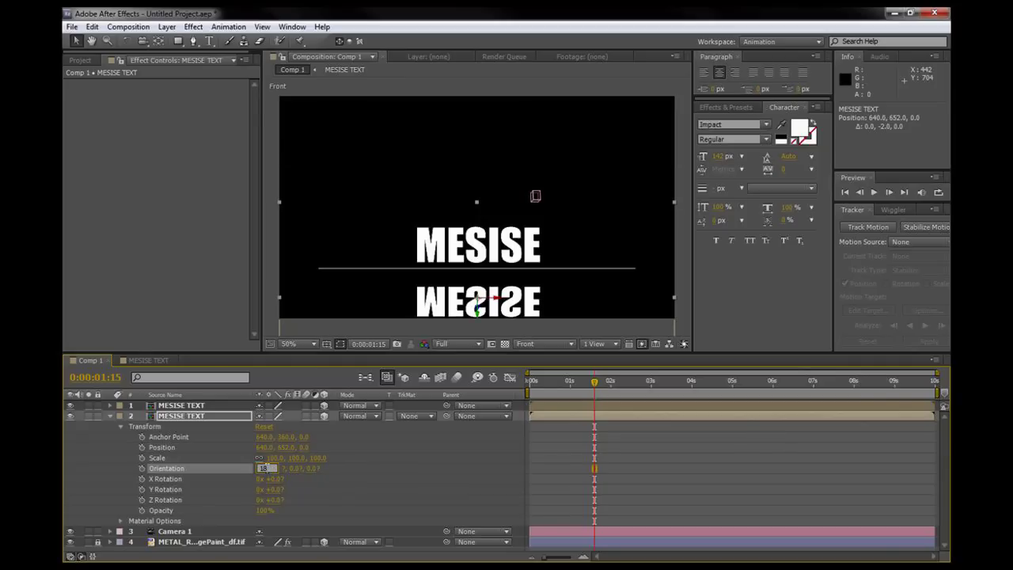
type("0")
key("Return")
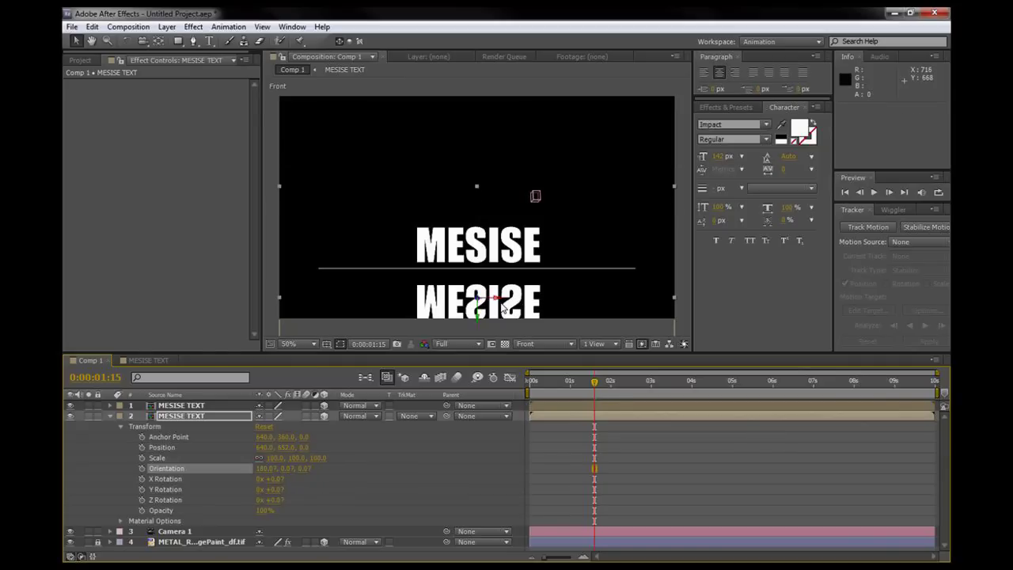
left_click_drag(479, 318, 483, 319)
key("ctrl+z")
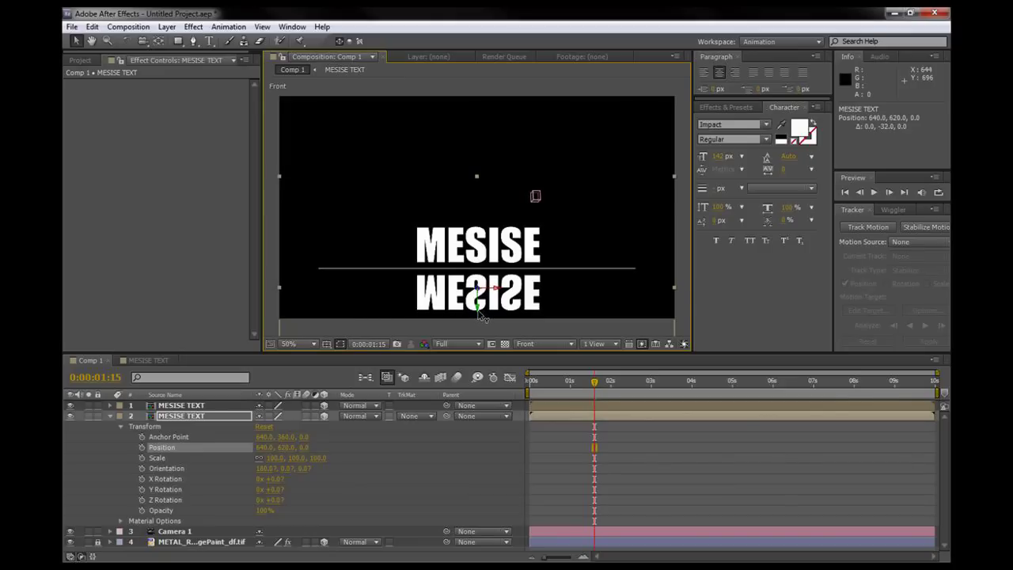
Switch to the Active Camera view and reframe Camera 1 to position 903.5, 255.1, -927.3
left_click(554, 344)
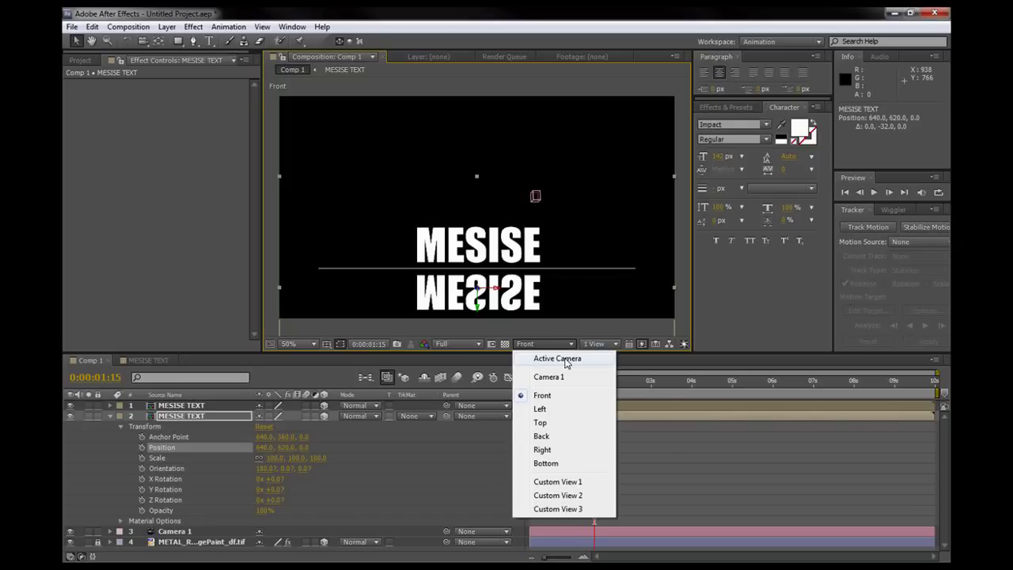
left_click(557, 358)
key("c")
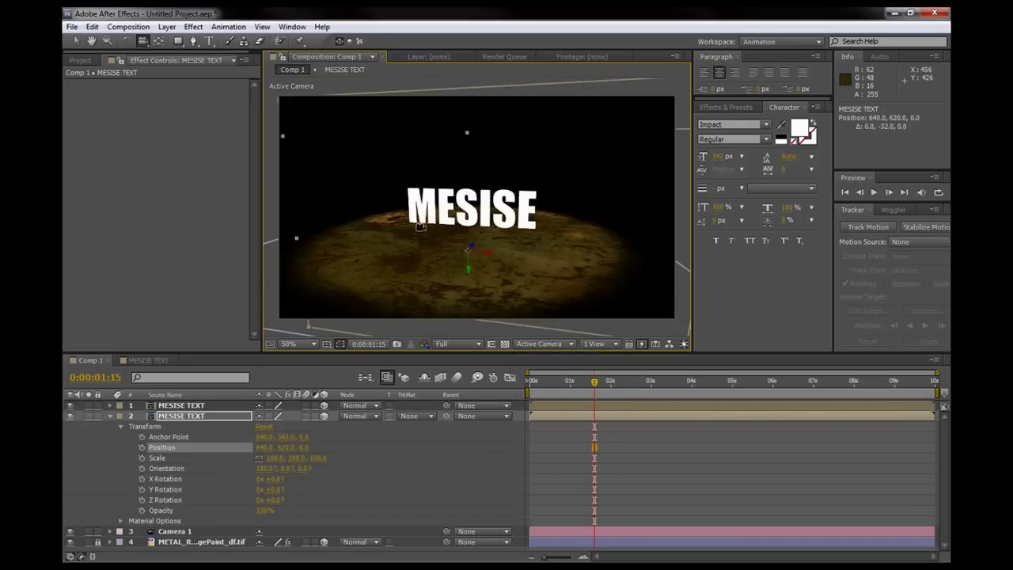
left_click_drag(406, 263, 407, 242)
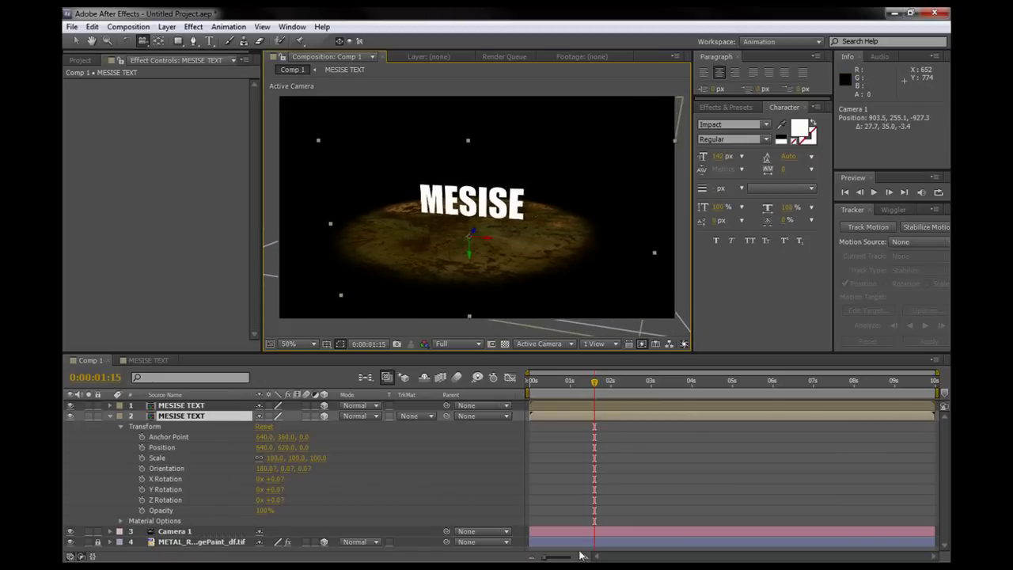
left_click(111, 417)
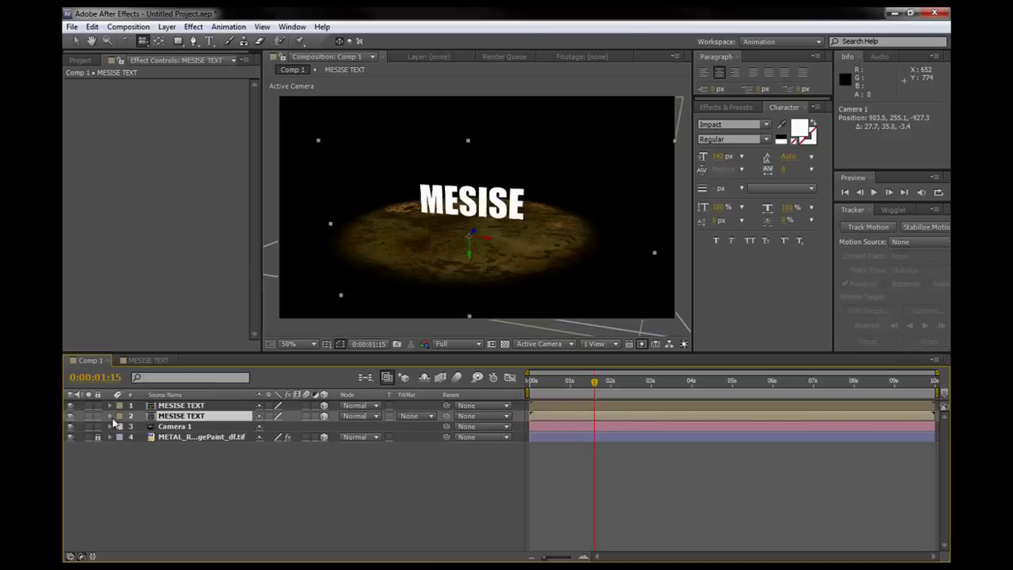
Create an adjustment layer, place it between the MESISE TEXT layers and the metal floor, and move Camera 1 above all layers
left_click(242, 470)
right_click(609, 488)
mouse_move(671, 370)
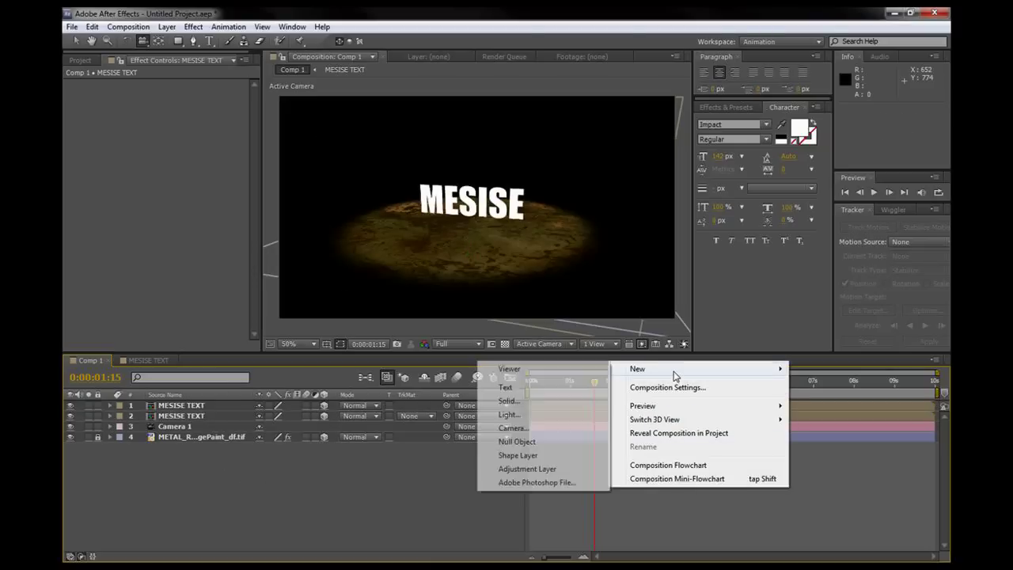
left_click(527, 468)
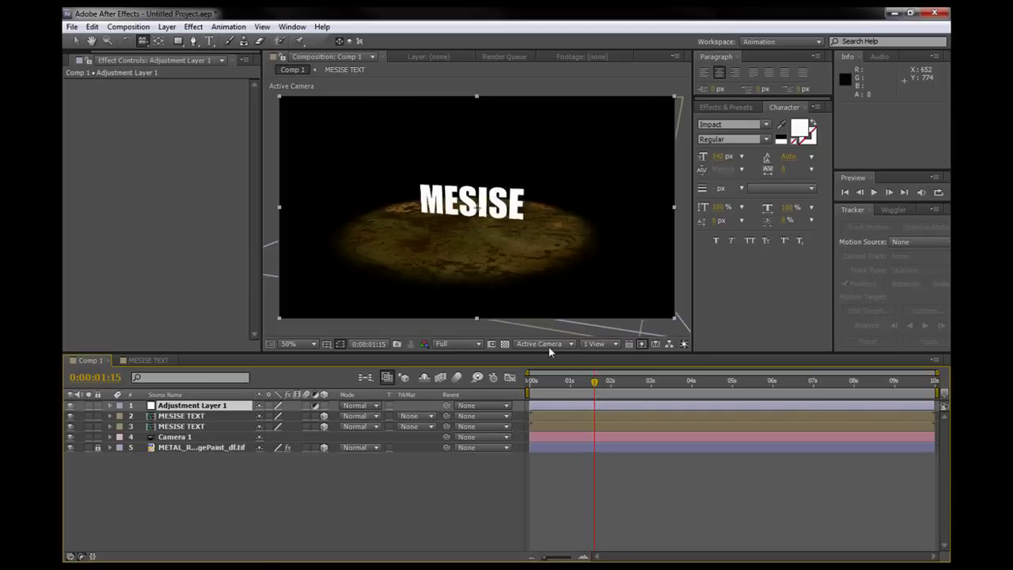
mouse_move(181, 409)
left_mouse_down()
mouse_move(169, 448)
mouse_move(170, 402)
left_mouse_up()
left_click(170, 427)
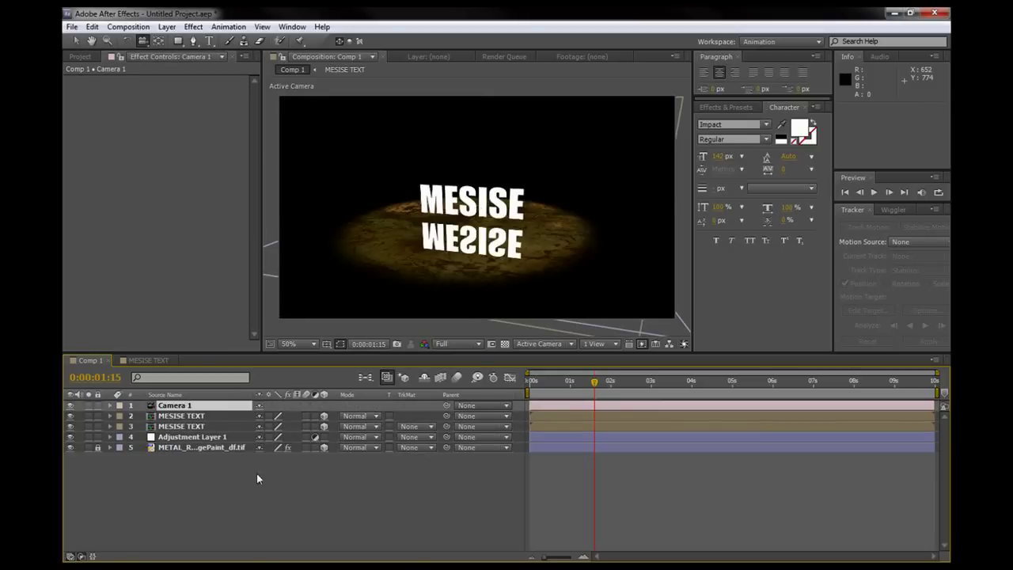
Apply the Fast Blur effect to the flipped MESISE TEXT copy, layer 3
left_click(556, 427)
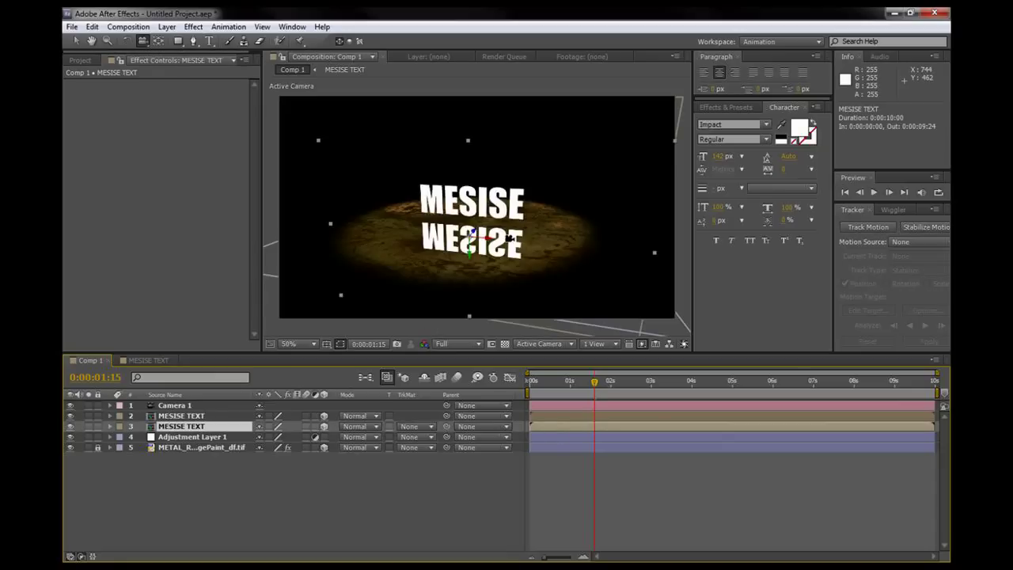
key("v")
left_click(547, 413)
left_click(547, 424)
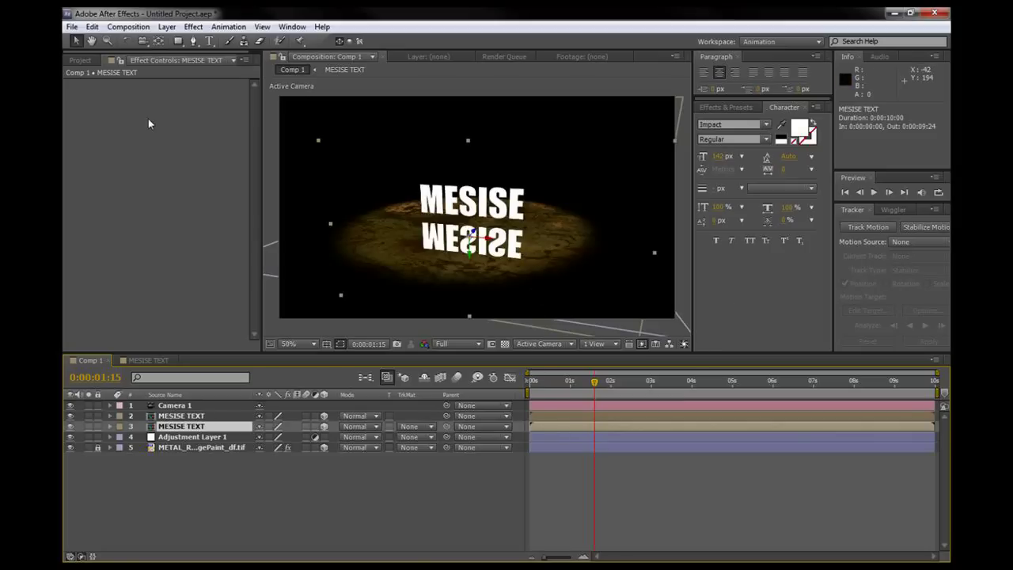
left_click(720, 108)
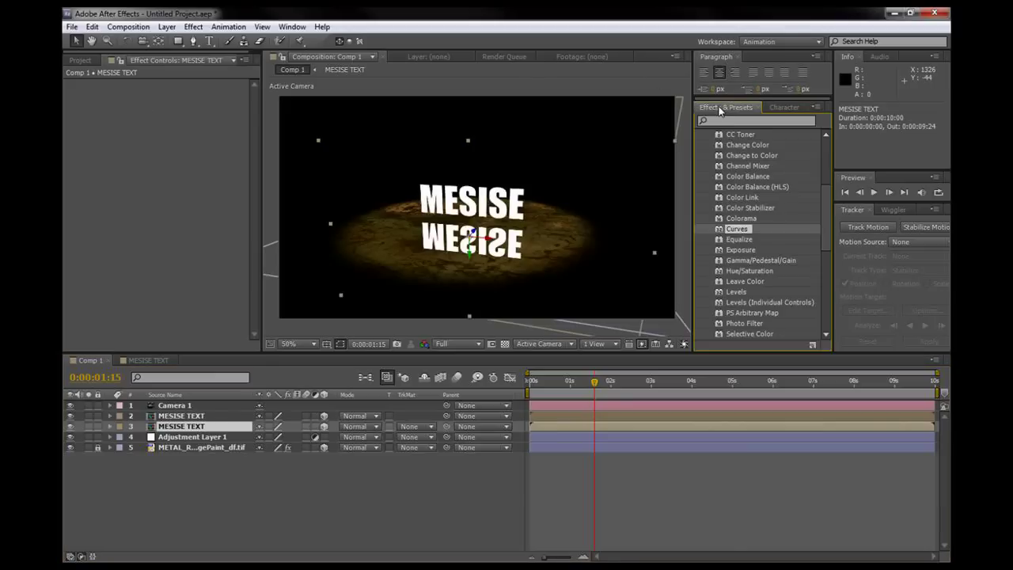
scroll(798, 168, "up", 4)
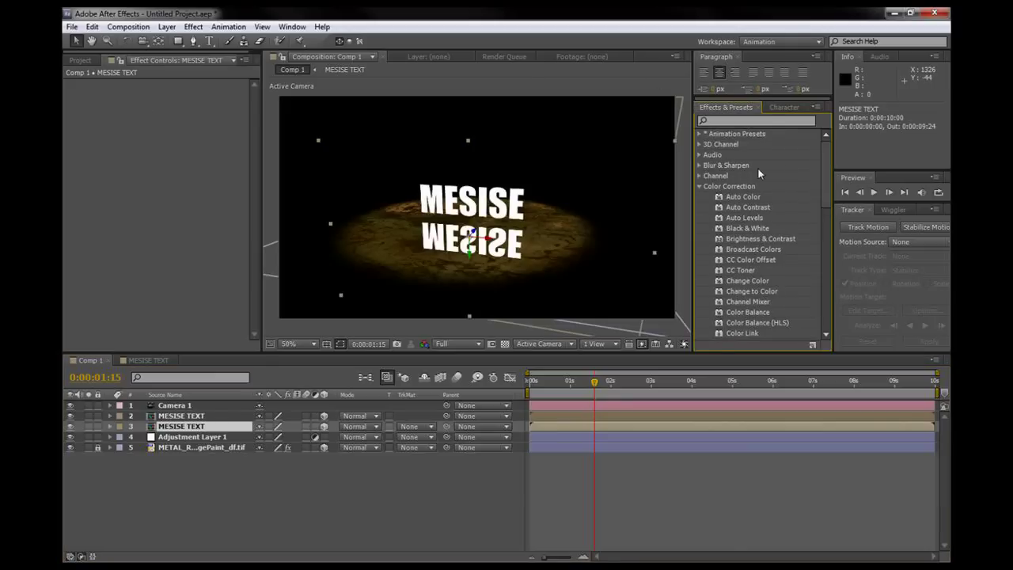
left_click(700, 186)
left_click(700, 165)
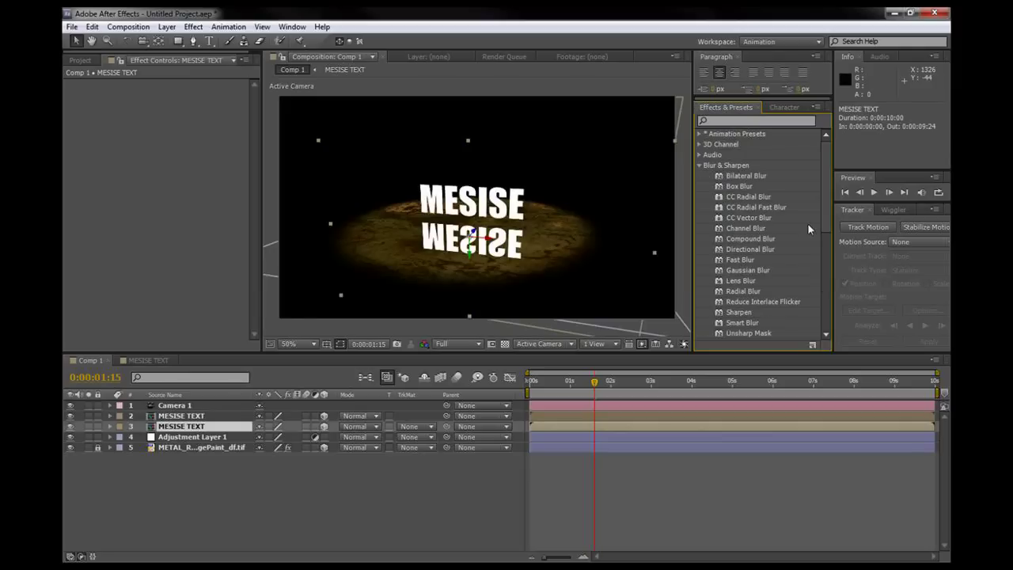
left_click_drag(739, 261, 609, 424)
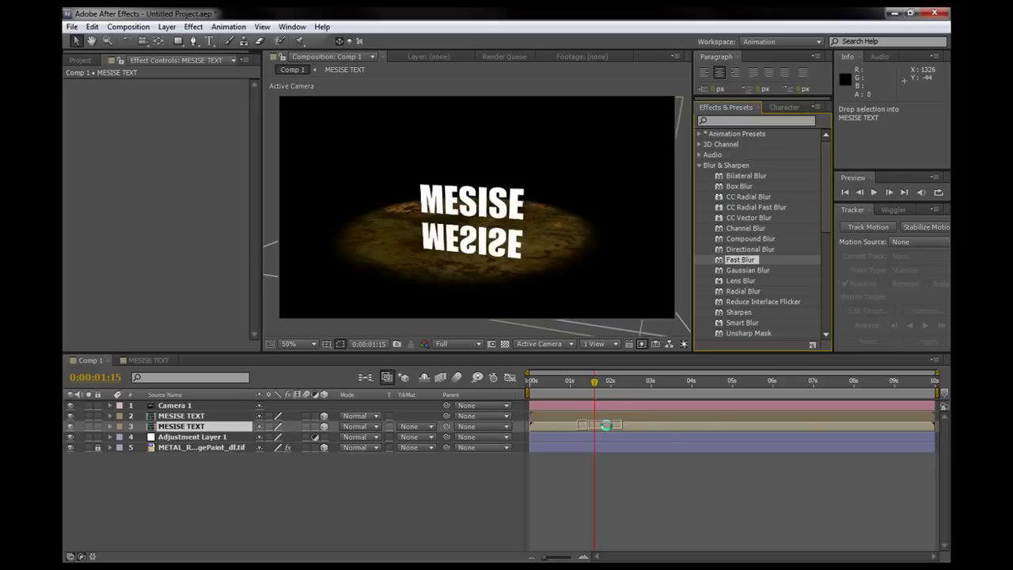
Set the flipped MESISE TEXT copy's Fast Blur to a blurriness of 10 with Vertical blur dimensions
left_click_drag(605, 425, 605, 425)
left_click(182, 94)
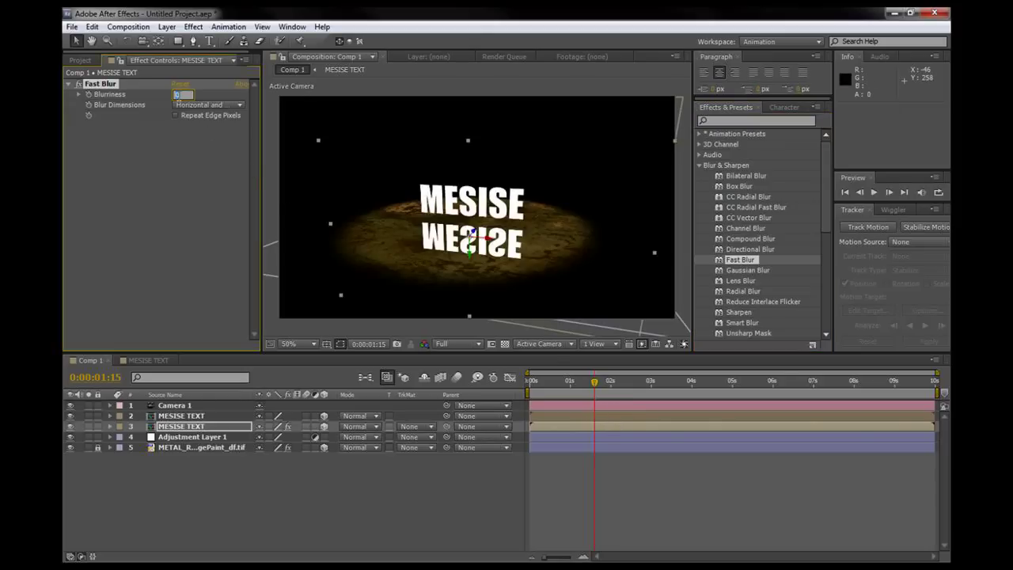
type("10")
key("Return")
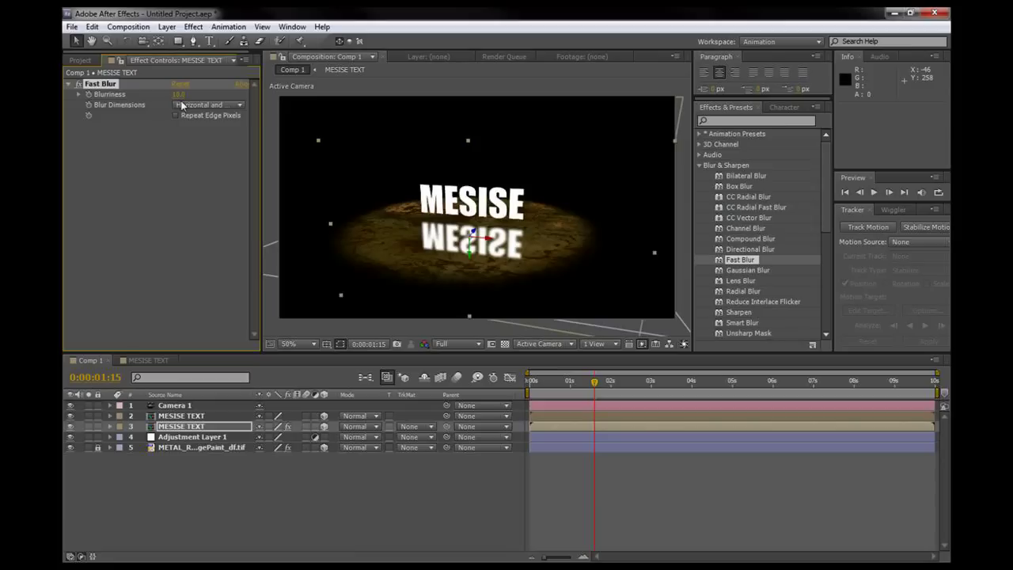
left_click(190, 105)
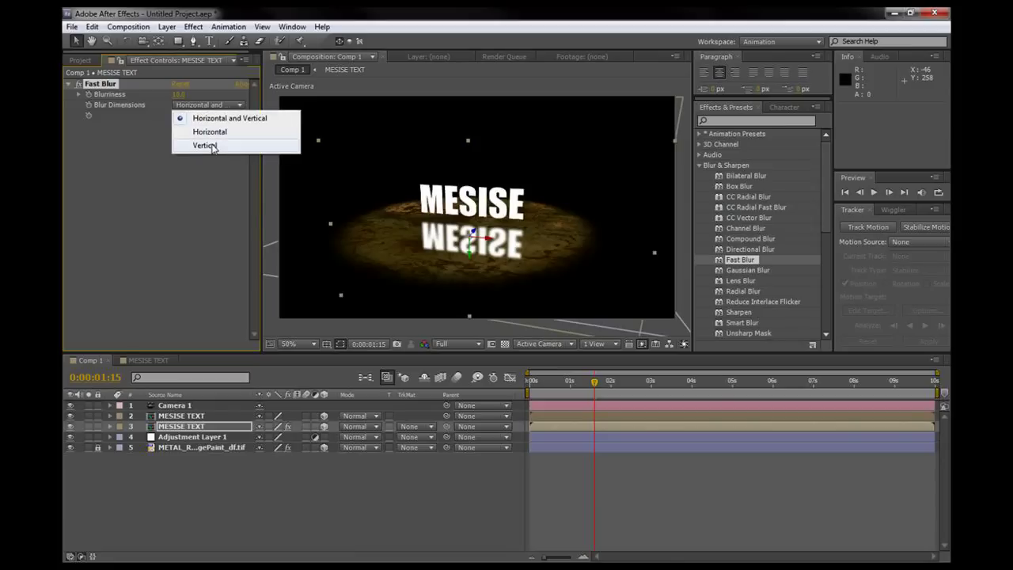
left_click(211, 146)
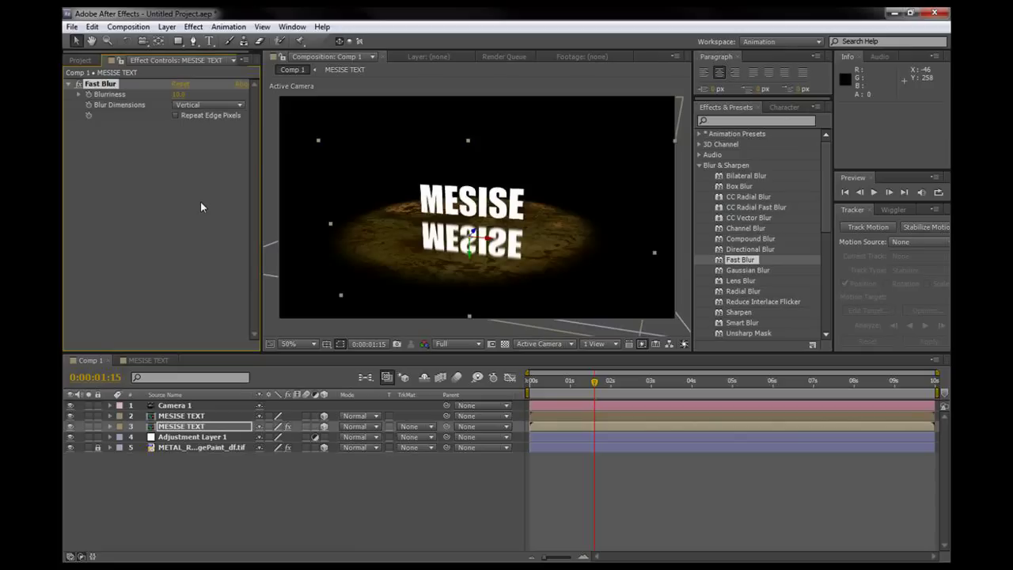
Set the blending mode of the flipped MESISE TEXT copy to Lighten
left_click(360, 427)
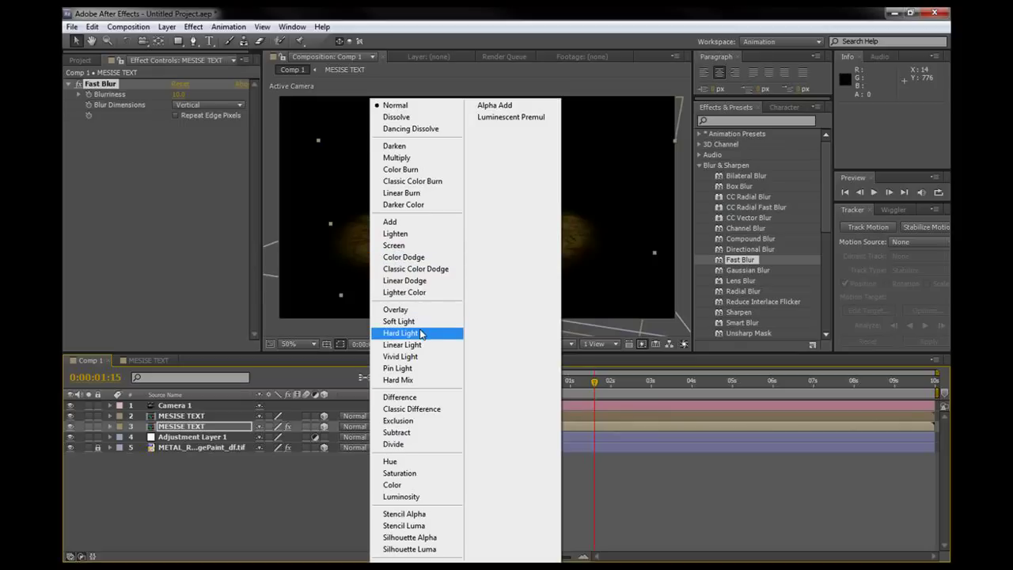
left_click(421, 147)
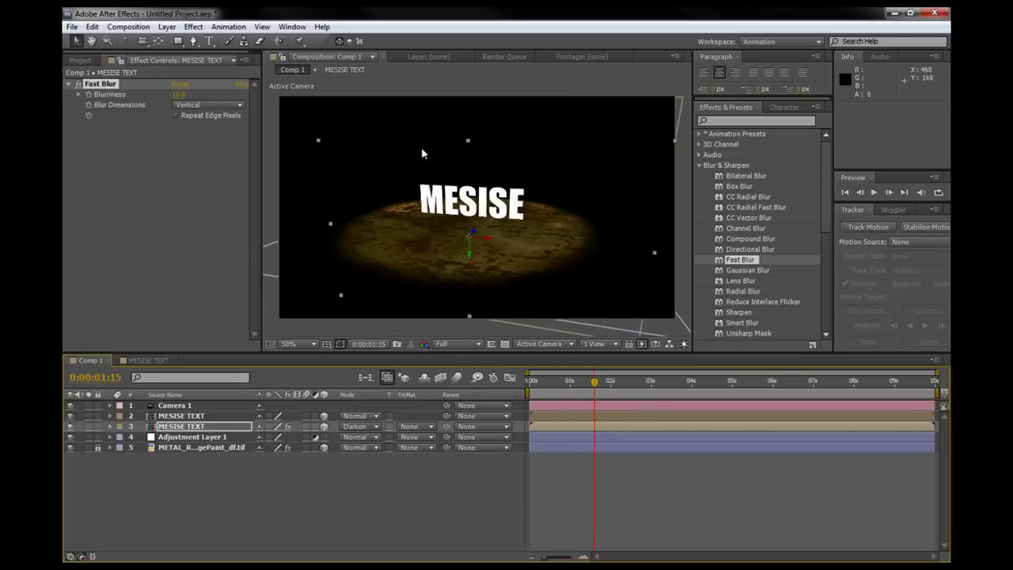
left_click(358, 426)
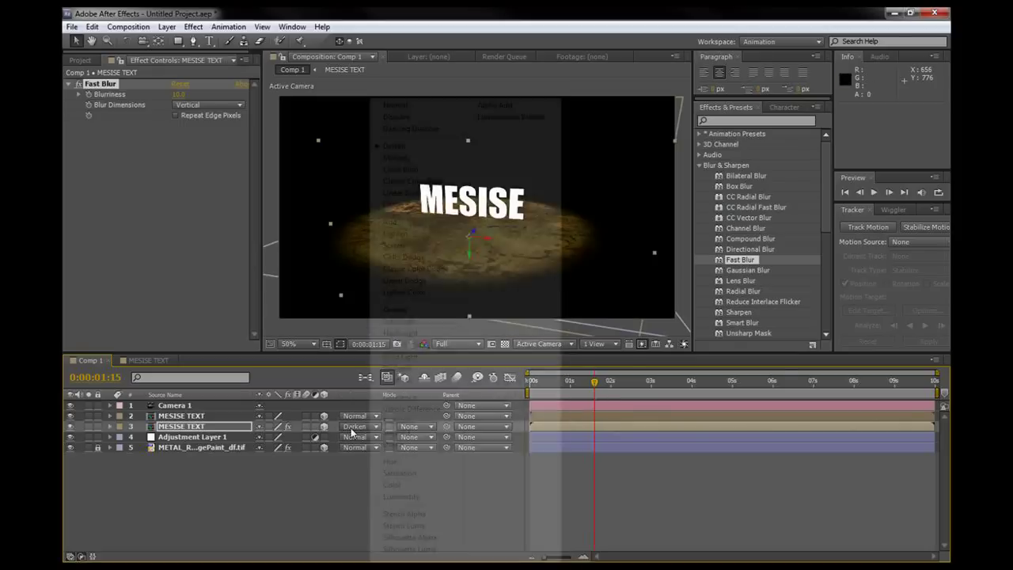
left_click(414, 221)
left_click(349, 426)
left_click(435, 236)
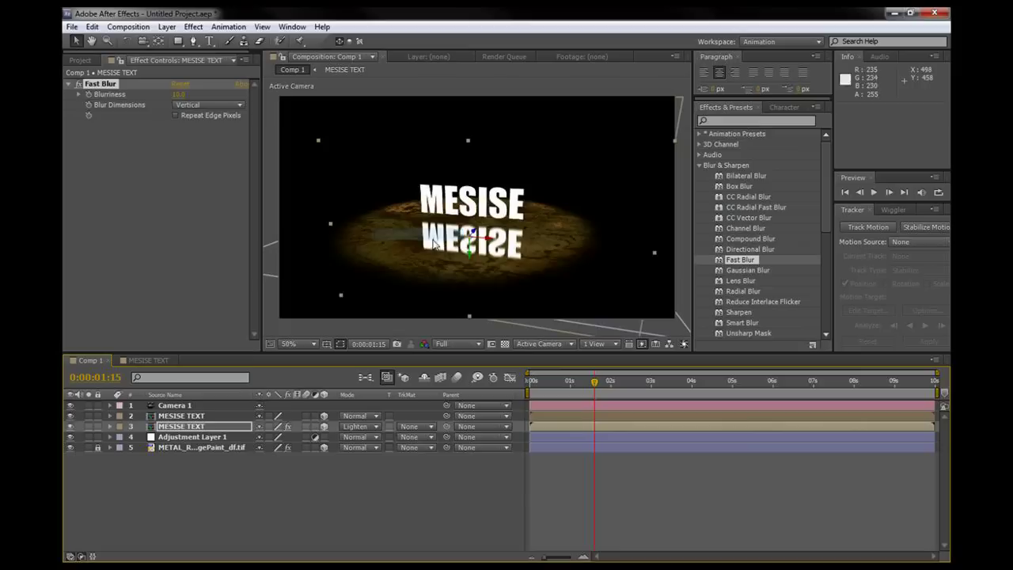
Lower the opacity of the flipped MESISE TEXT copy, layer 3, to about 40%
key("c")
mouse_move(511, 264)
left_mouse_down()
mouse_move(481, 265)
mouse_move(506, 265)
left_mouse_up()
key("F2")
left_click(542, 425)
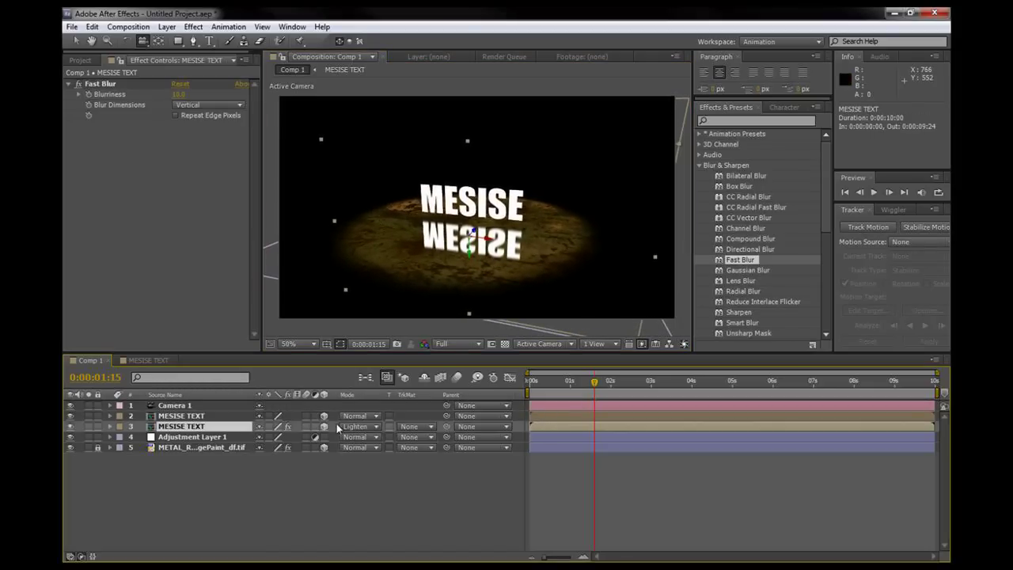
left_click(111, 427)
left_click_drag(263, 532, 228, 531)
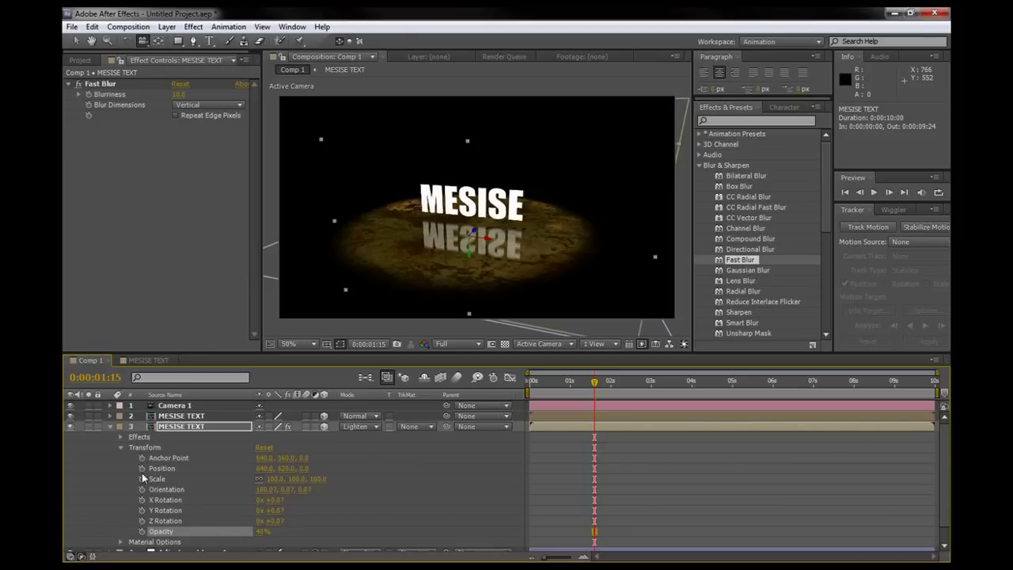
left_click(111, 428)
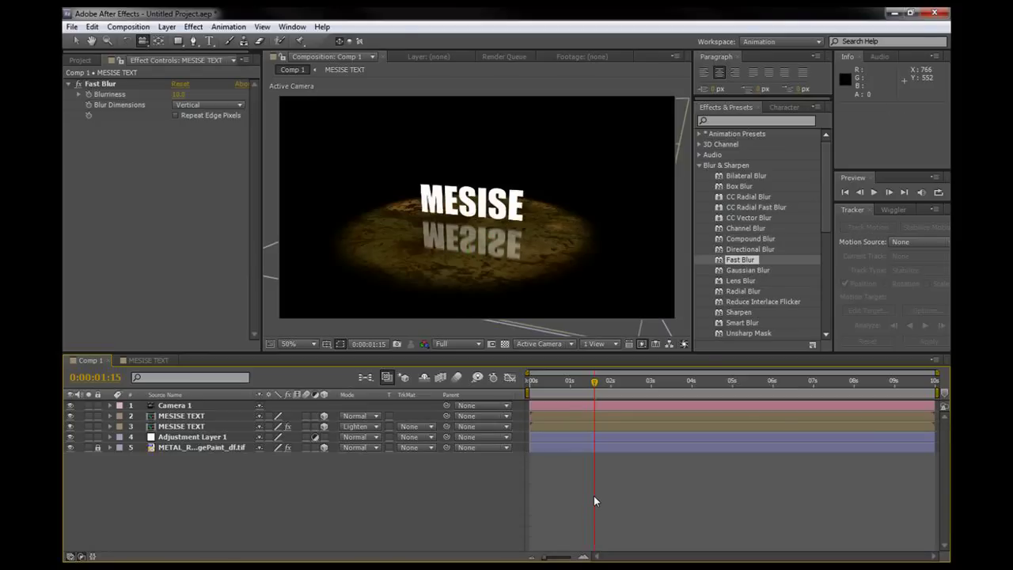
Duplicate the upright MESISE TEXT layer and lay the new copy flat with an X orientation of 270°
key("v")
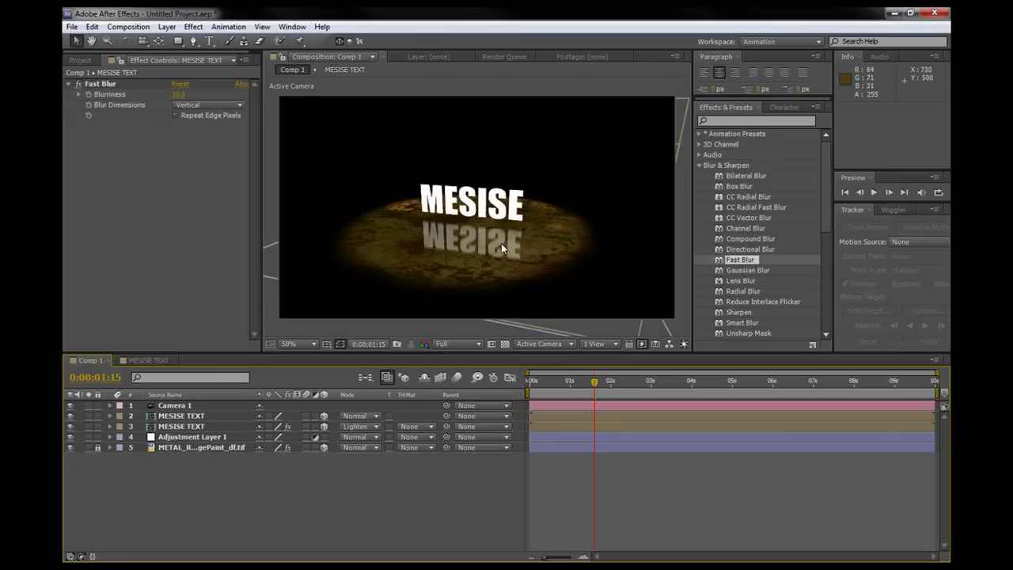
key("c")
left_click_drag(469, 241, 472, 249)
left_click(555, 417)
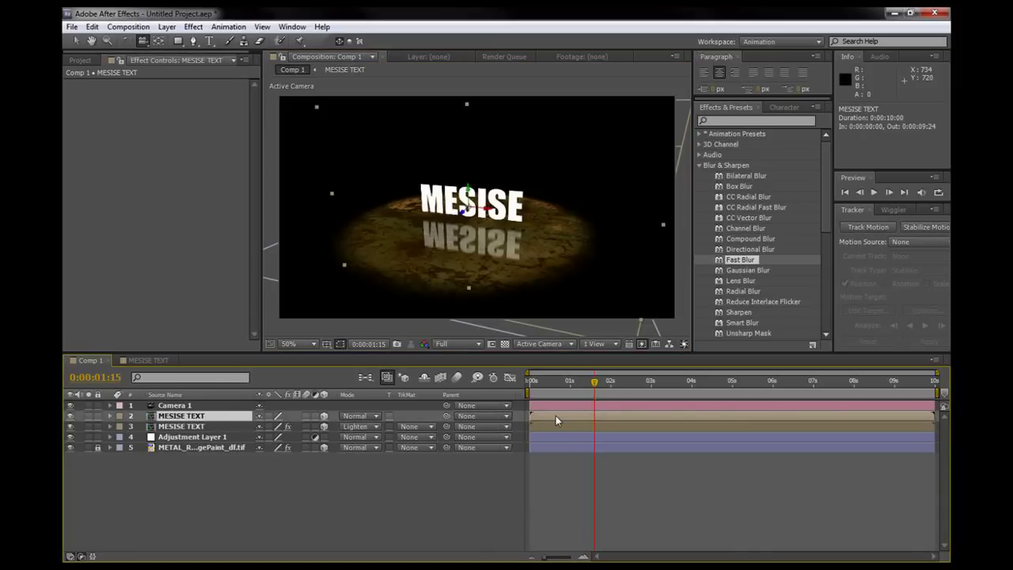
key("ctrl+d")
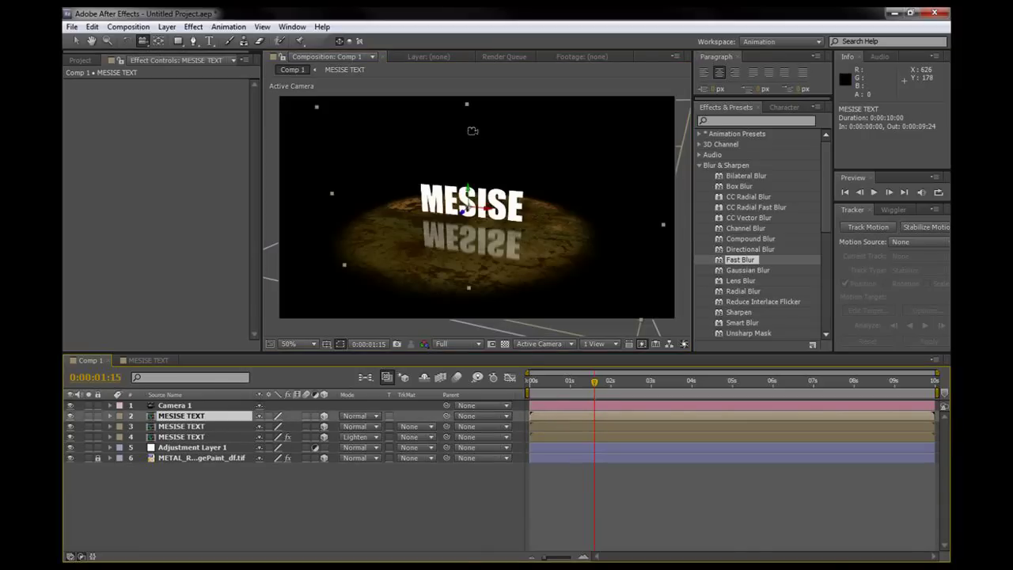
key("w")
left_click_drag(467, 198, 474, 204)
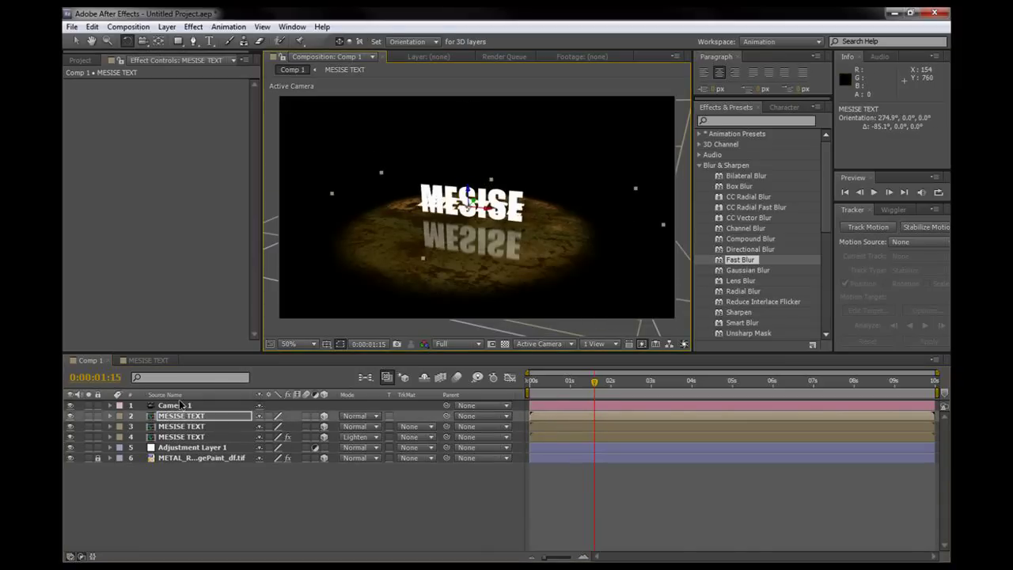
left_click(110, 416)
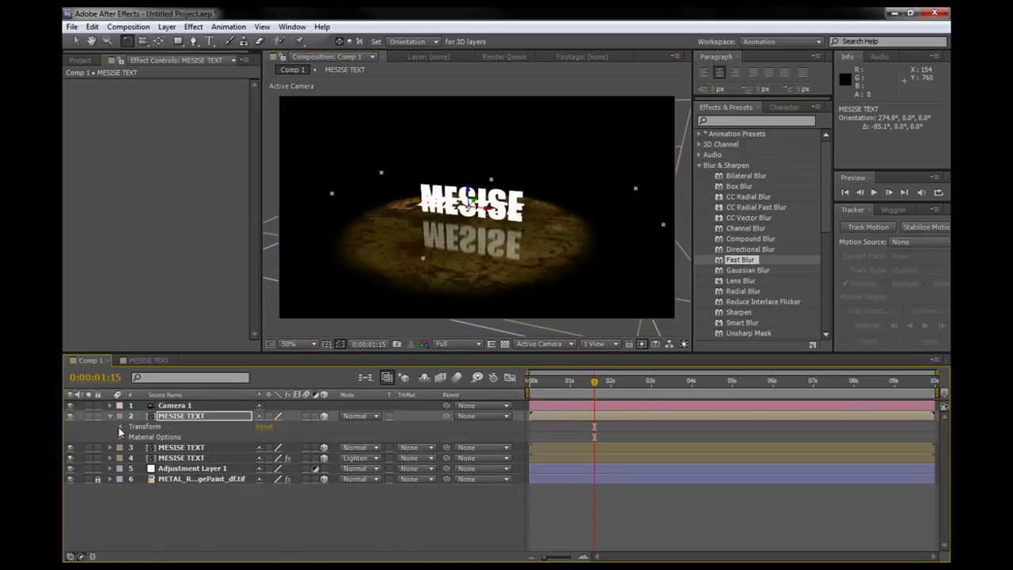
left_click(120, 427)
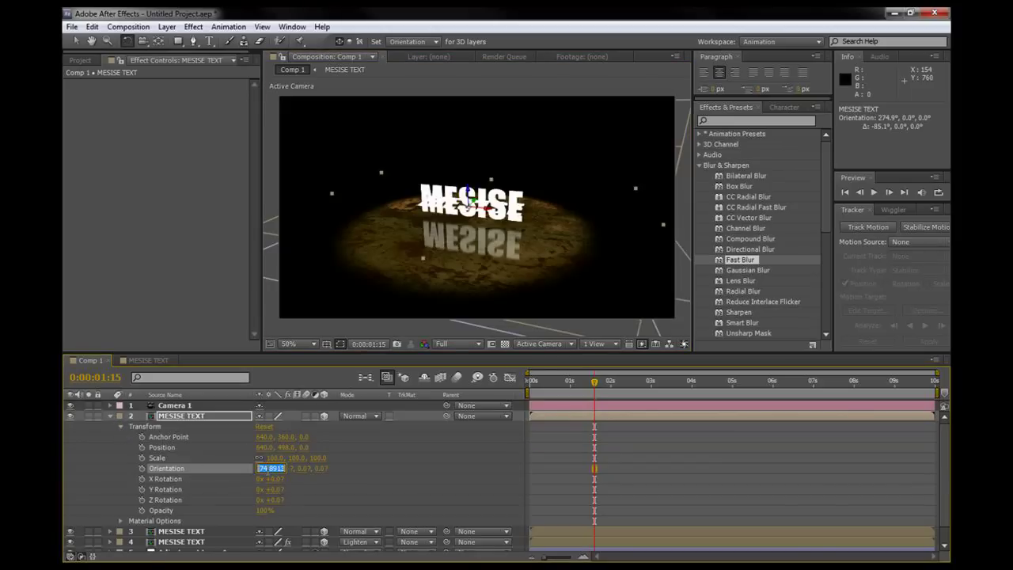
left_click(265, 468)
type("270")
key("Return")
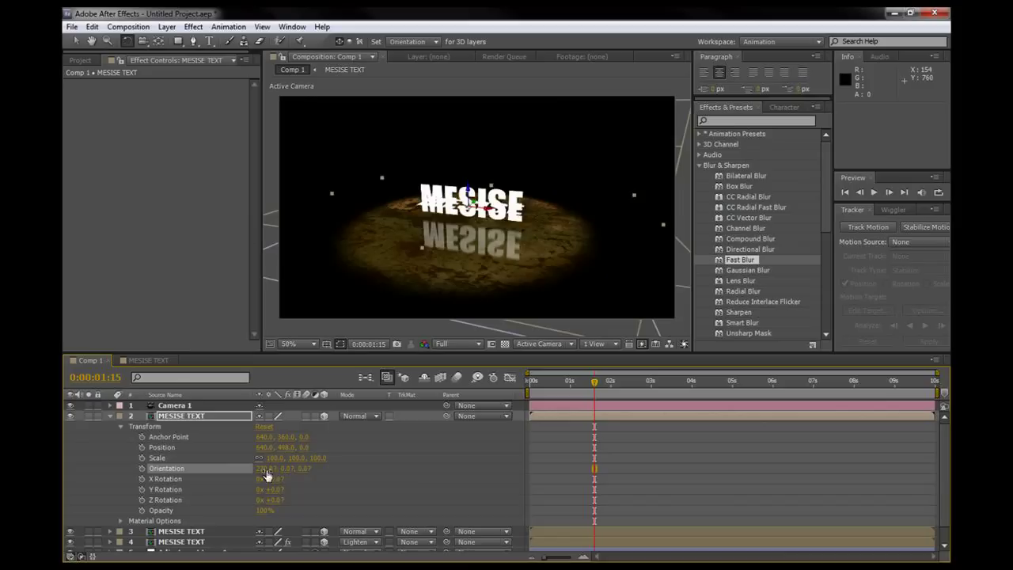
Lower the flat MESISE TEXT copy to the base of the upright text, at position 640, 538.1, 18.2
key("c")
left_click_drag(448, 223, 456, 202)
key("c")
left_click_drag(334, 185, 368, 205)
key("F2")
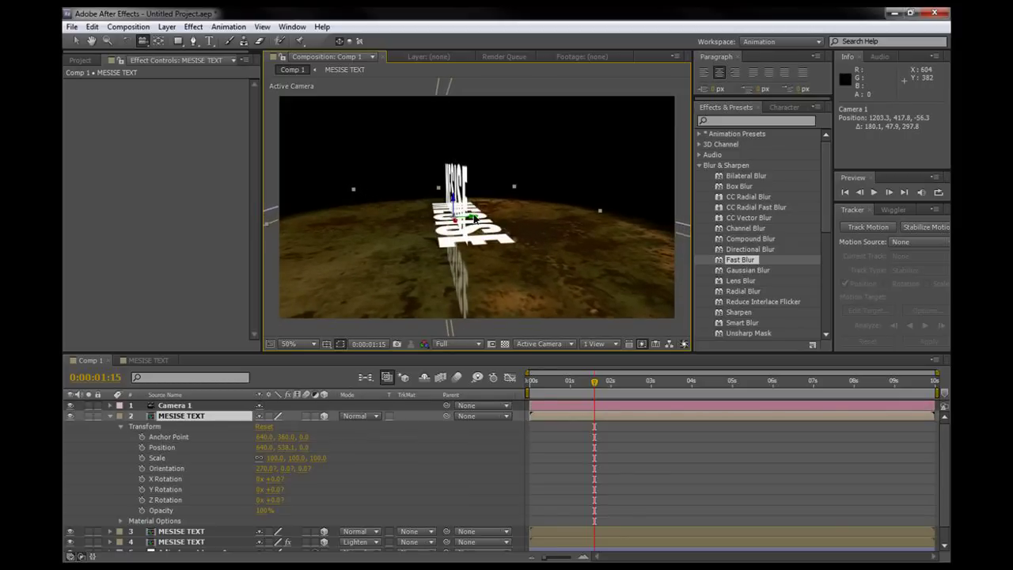
mouse_move(475, 217)
left_mouse_down()
mouse_move(507, 220)
mouse_move(479, 221)
left_mouse_up()
key("v")
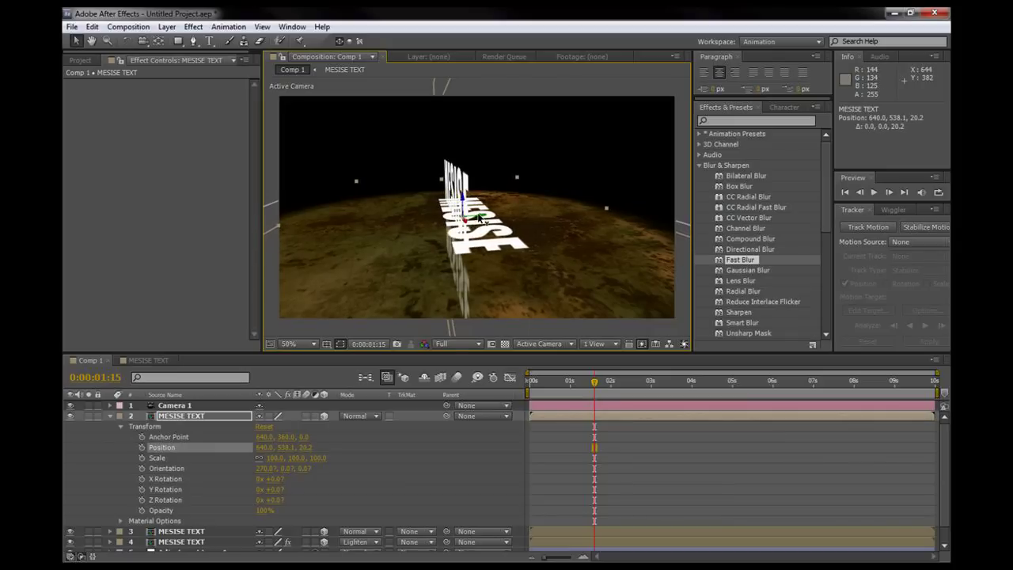
key("c")
left_click_drag(386, 250, 478, 288)
Draw a rectangular mask over the lower part of the flat MESISE TEXT copy, keeping only the letter bottoms
left_click(177, 41)
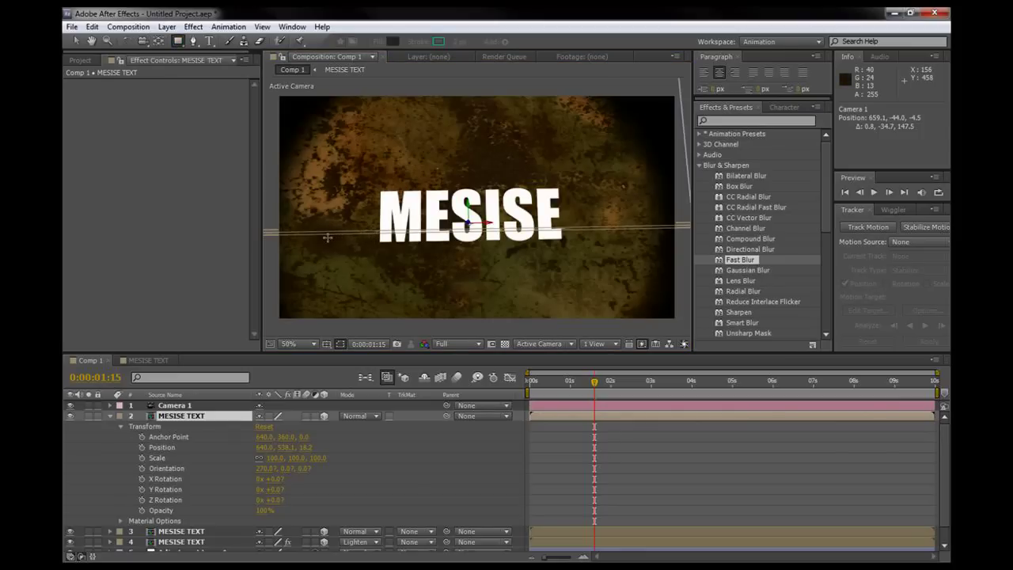
key("c")
left_click_drag(363, 252, 627, 291)
key("q")
key("c")
left_click_drag(574, 231, 477, 227)
key("v")
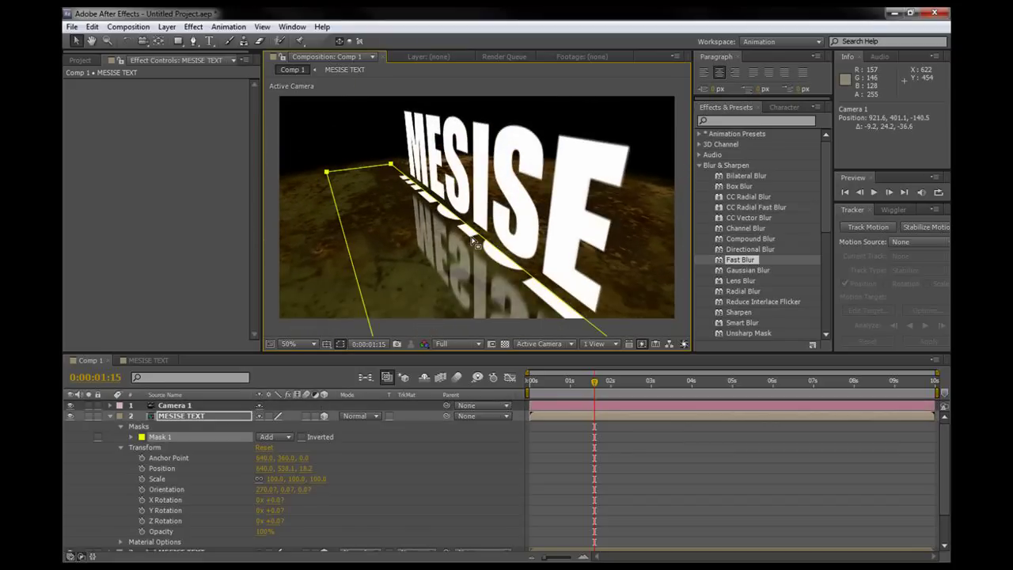
Try moving the masked flat copy against the upright text, to position 640, 551.9, 45.8
key("Return")
mouse_move(489, 210)
left_mouse_down()
mouse_move(499, 207)
mouse_move(490, 196)
left_mouse_up()
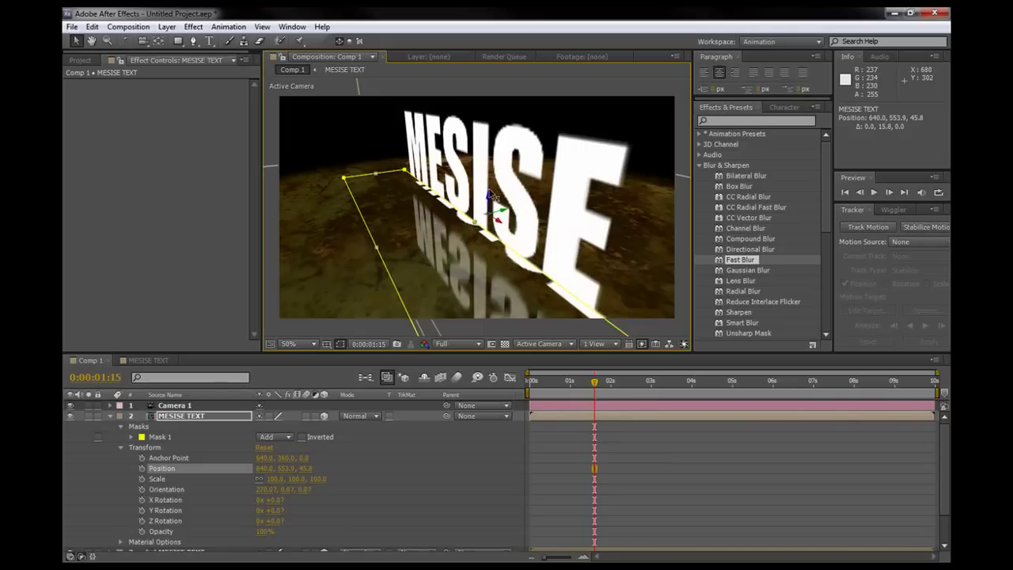
key("c")
left_click_drag(478, 264, 488, 237)
key("v")
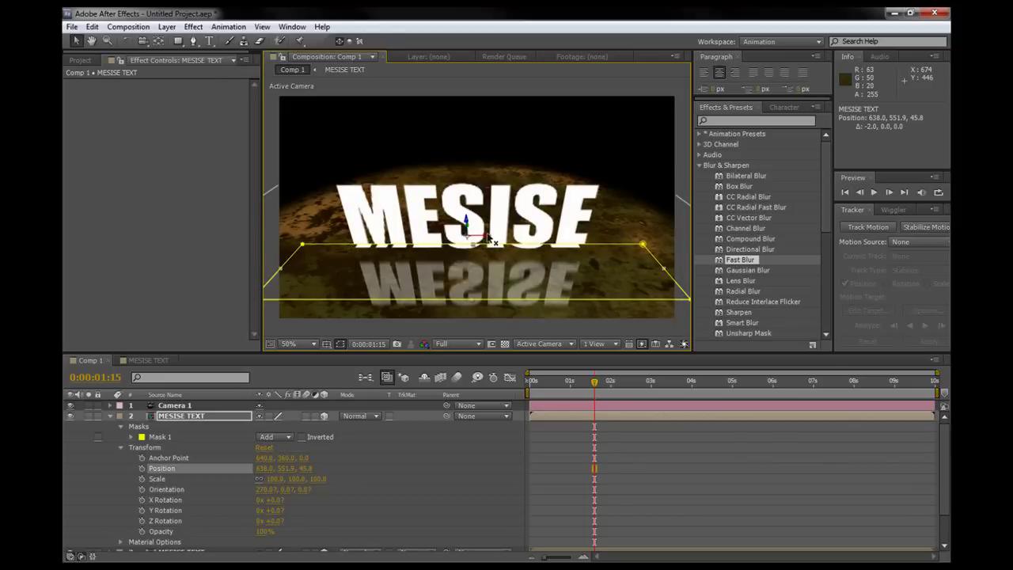
key("ctrl+z")
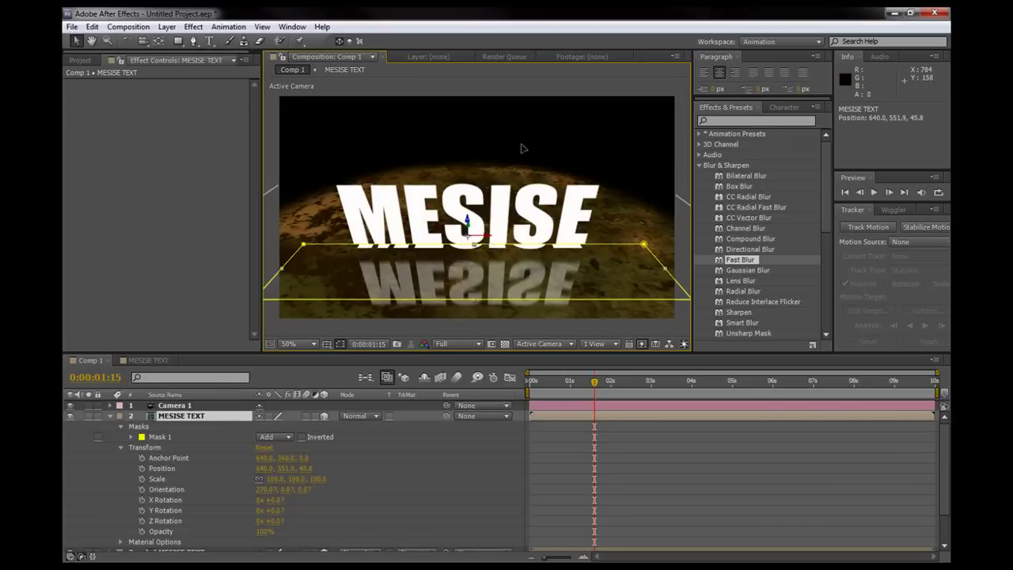
Try adjusting the flat copy's mask path, then undo that edit and the copy's recent position changes
left_click(508, 255)
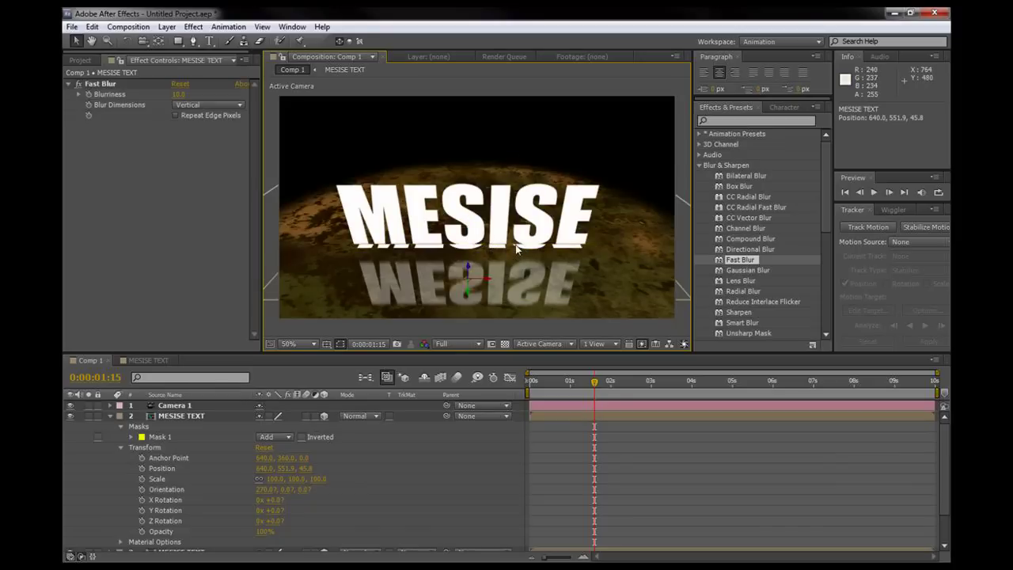
left_click(559, 412)
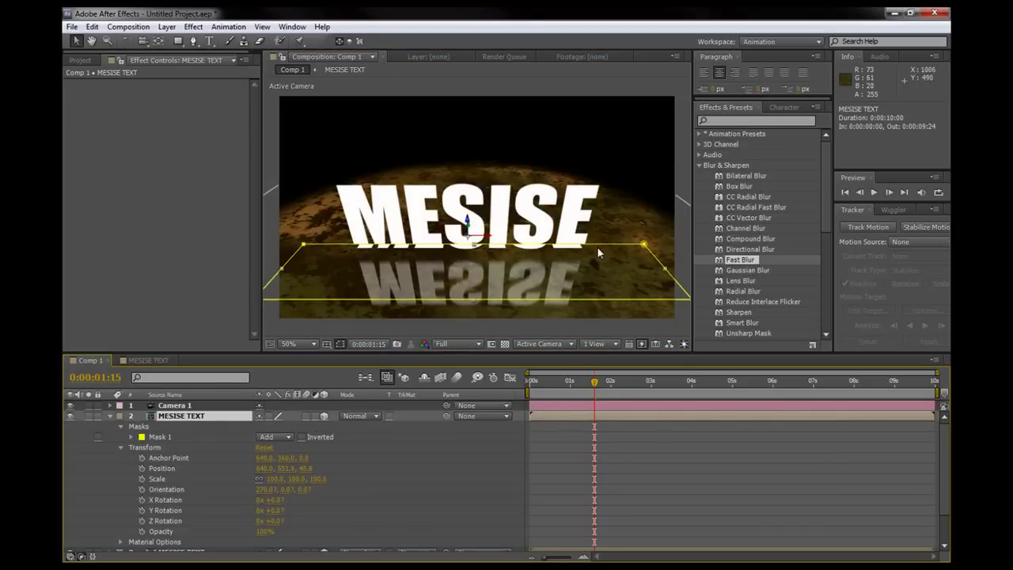
left_click_drag(475, 303, 554, 293)
key("ctrl+z")
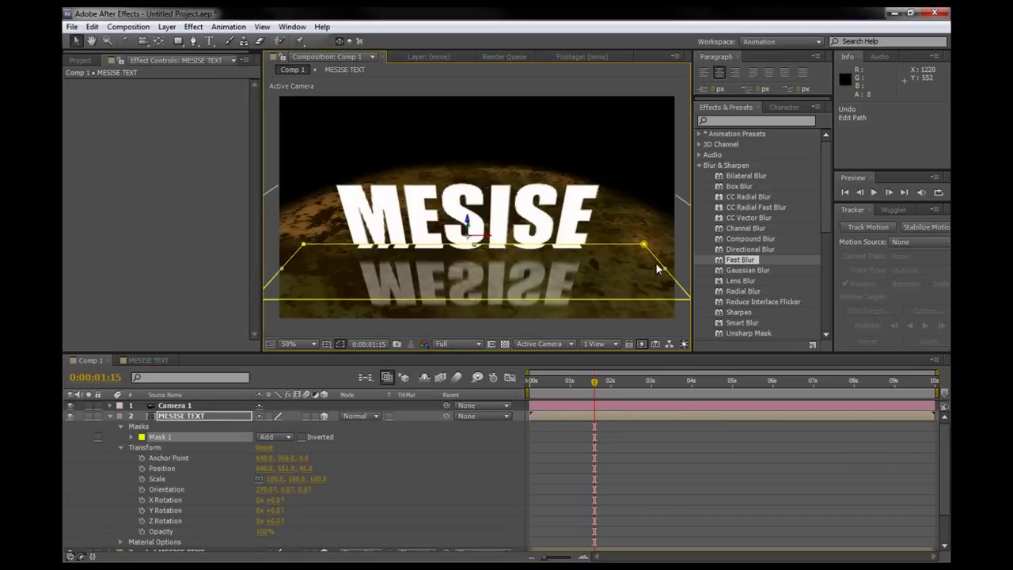
left_click(657, 269)
left_click_drag(634, 281, 533, 281)
key("ctrl+z")
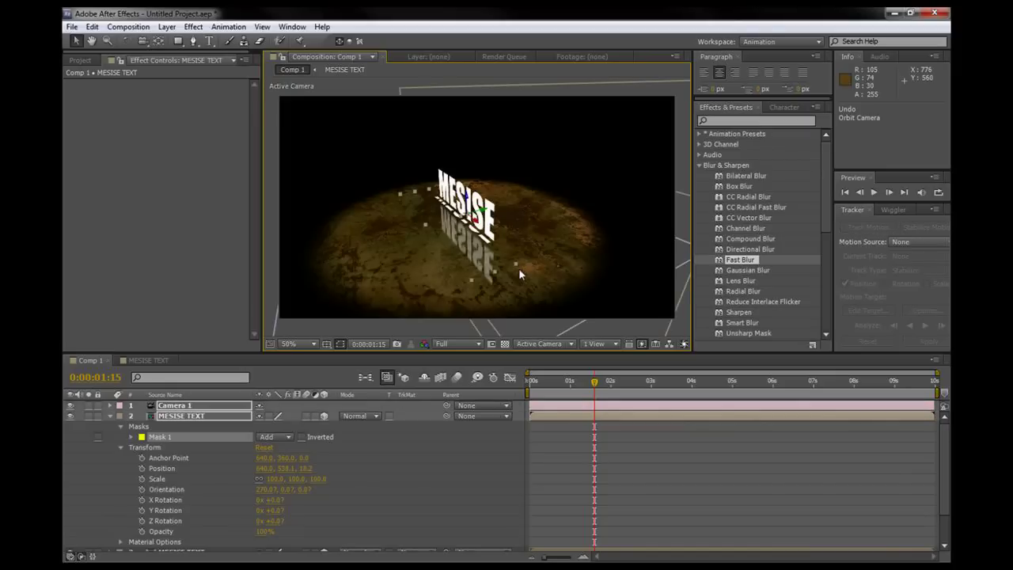
Move the masked flat copy to position 640, 540.1, 41.3, aligning it with the upright text's base in Front view
left_click_drag(415, 242, 466, 204)
key("v")
left_click(540, 345)
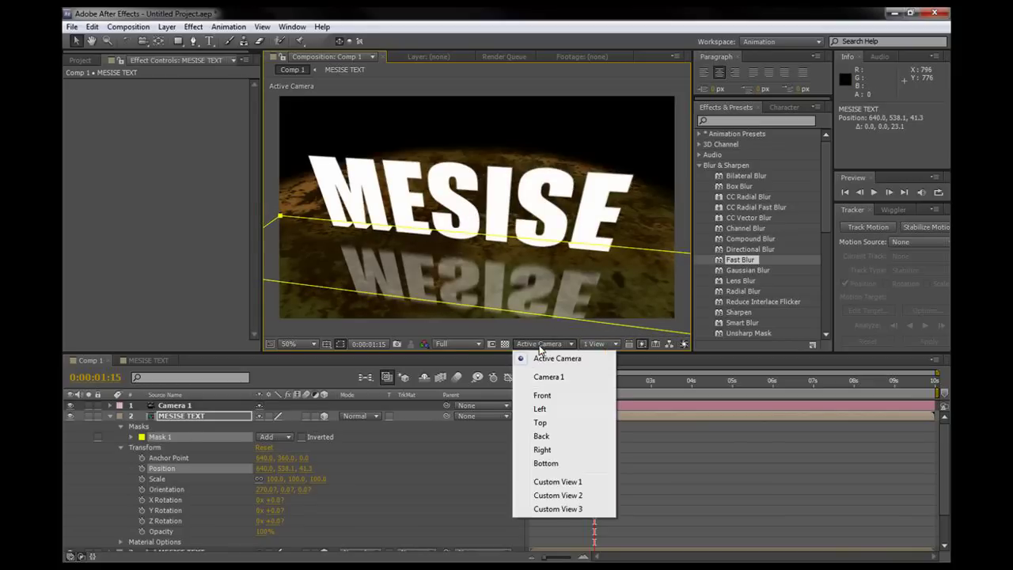
left_click(543, 395)
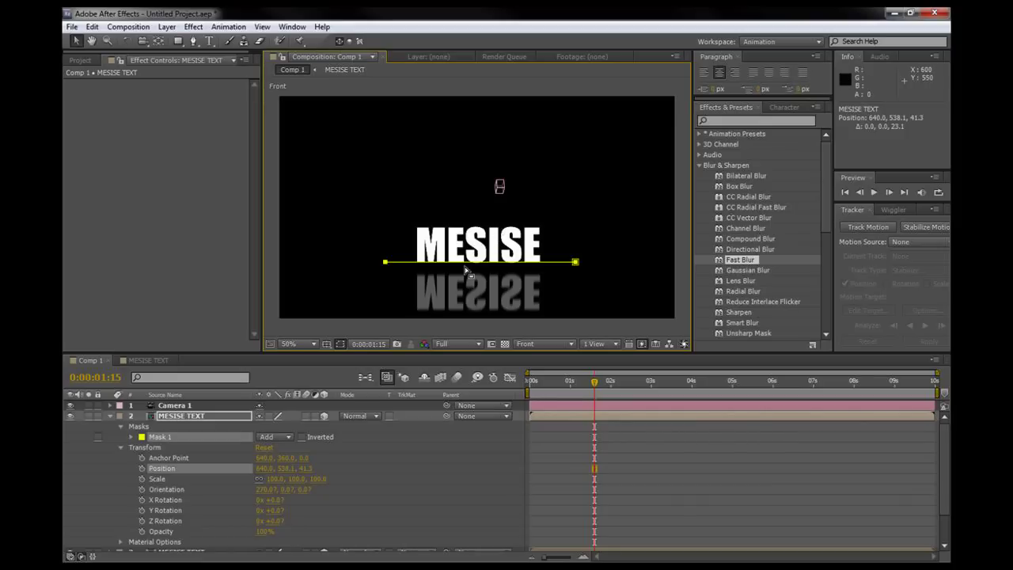
key("c")
left_click_drag(467, 271, 488, 222)
key("v")
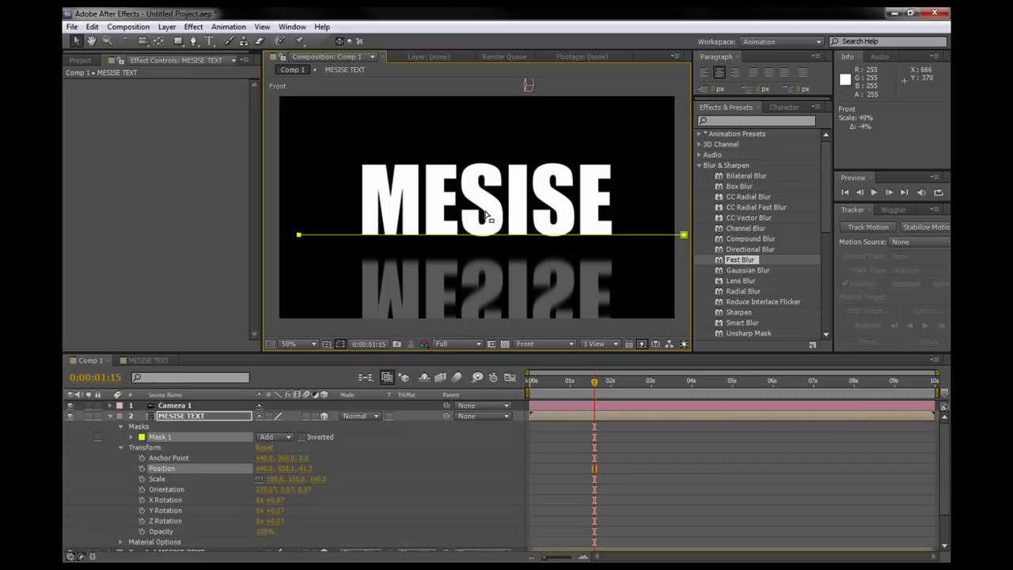
left_click(554, 420)
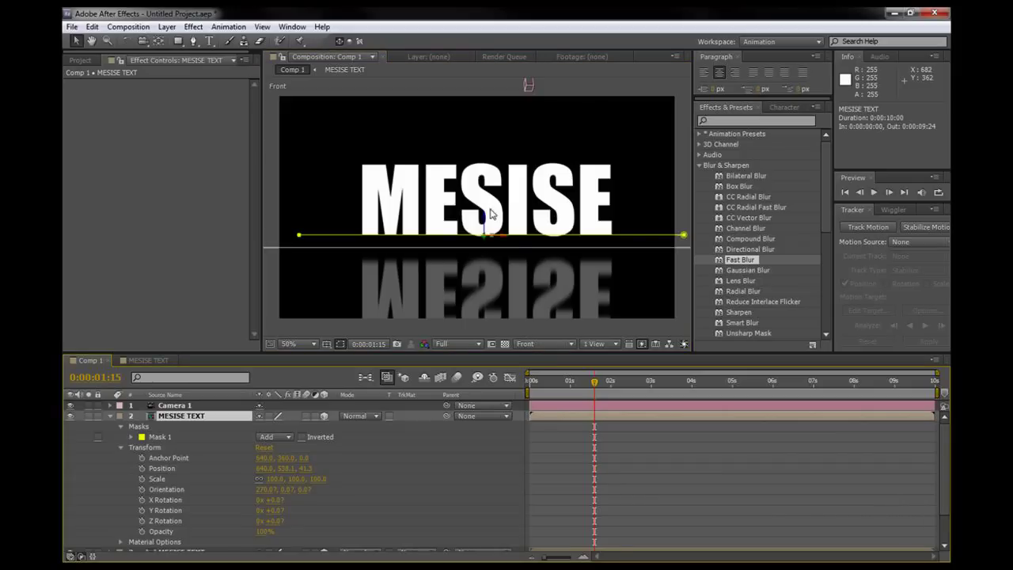
left_click_drag(483, 218, 486, 222)
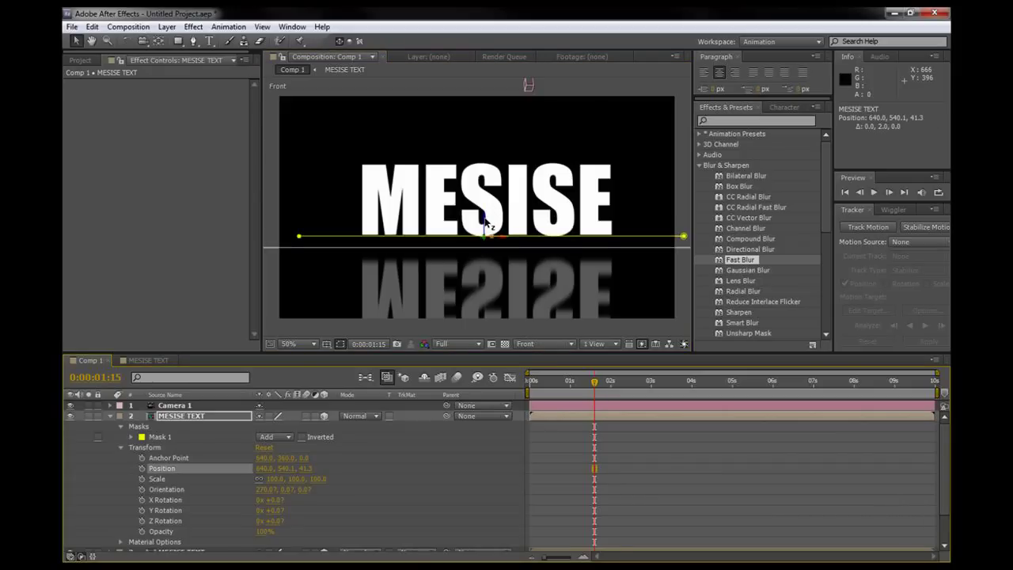
left_click(589, 419)
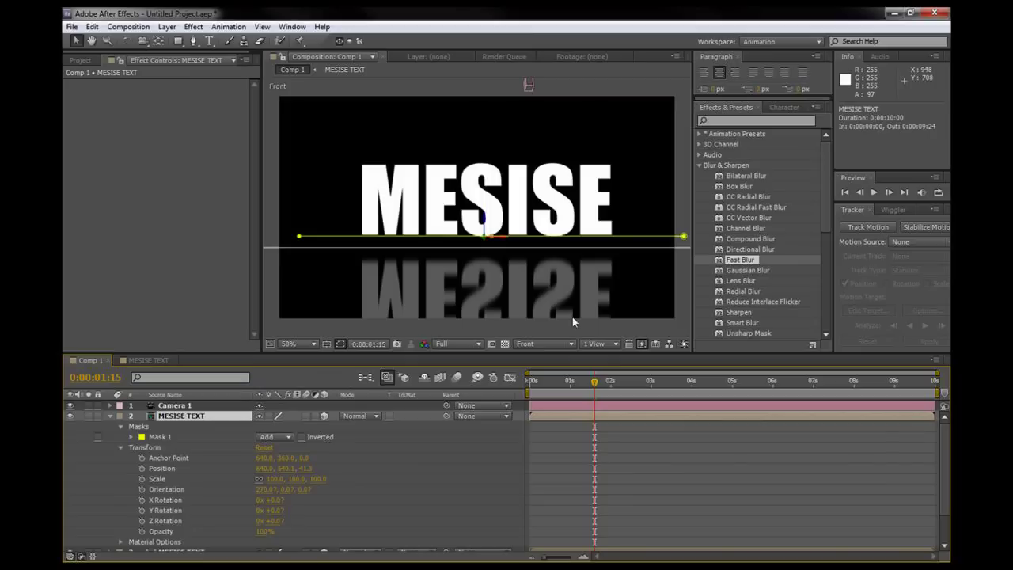
Return to the Active Camera view and reframe Camera 1 to position 894.9, 274.5, -349.4
left_click(545, 344)
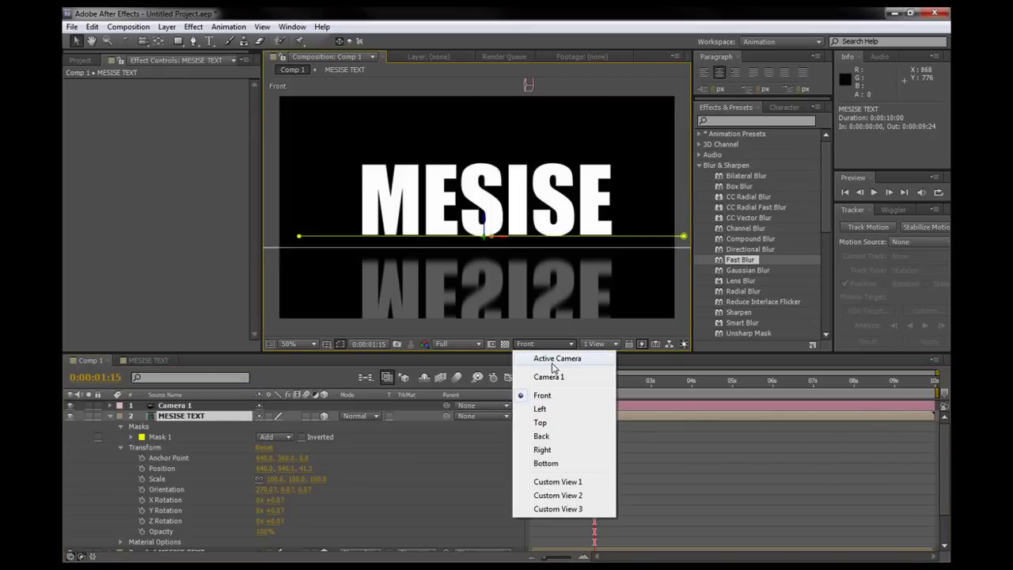
left_click(553, 365)
key("c")
left_click_drag(464, 210, 507, 328)
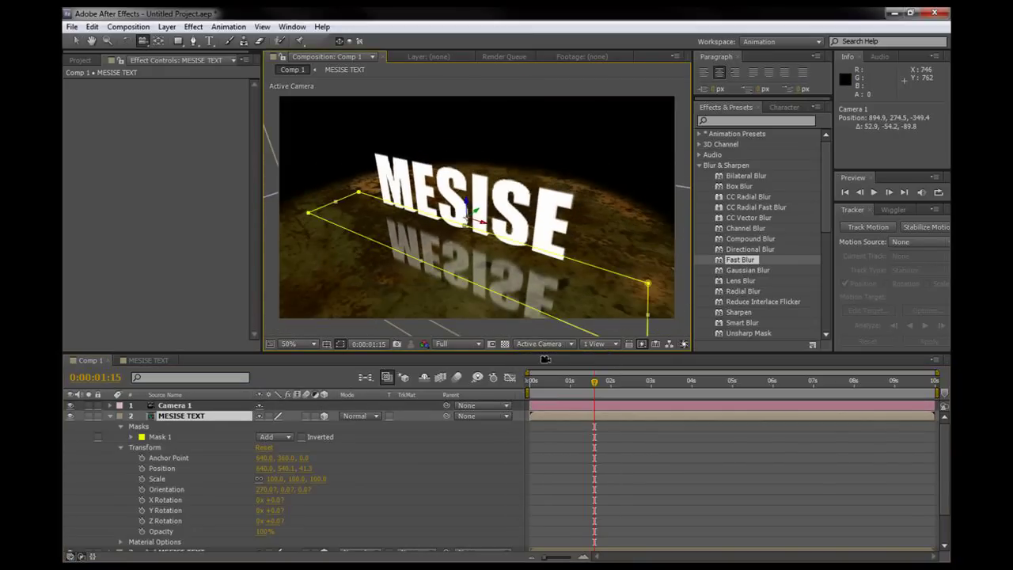